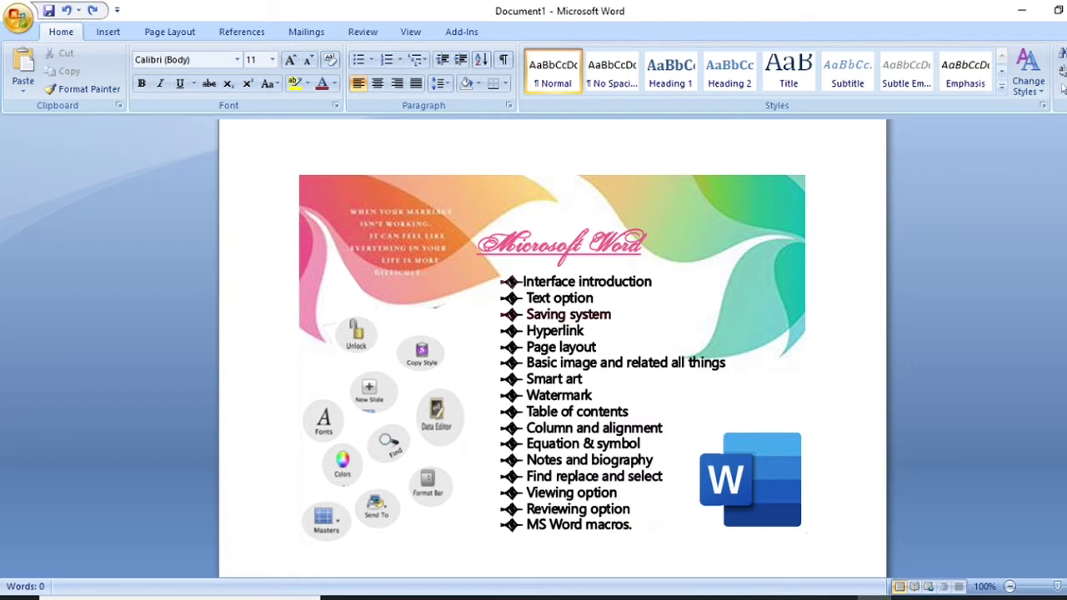
Select the Microsoft Word topic-list picture and switch back to the Home tab
{"action": "scroll", "coordinate": [553, 346], "scroll_direction": "down", "scroll_amount": 8}
{"action": "scroll", "coordinate": [553, 345], "scroll_direction": "up", "scroll_amount": 4}
{"action": "scroll", "coordinate": [552, 345], "scroll_direction": "up", "scroll_amount": 5}
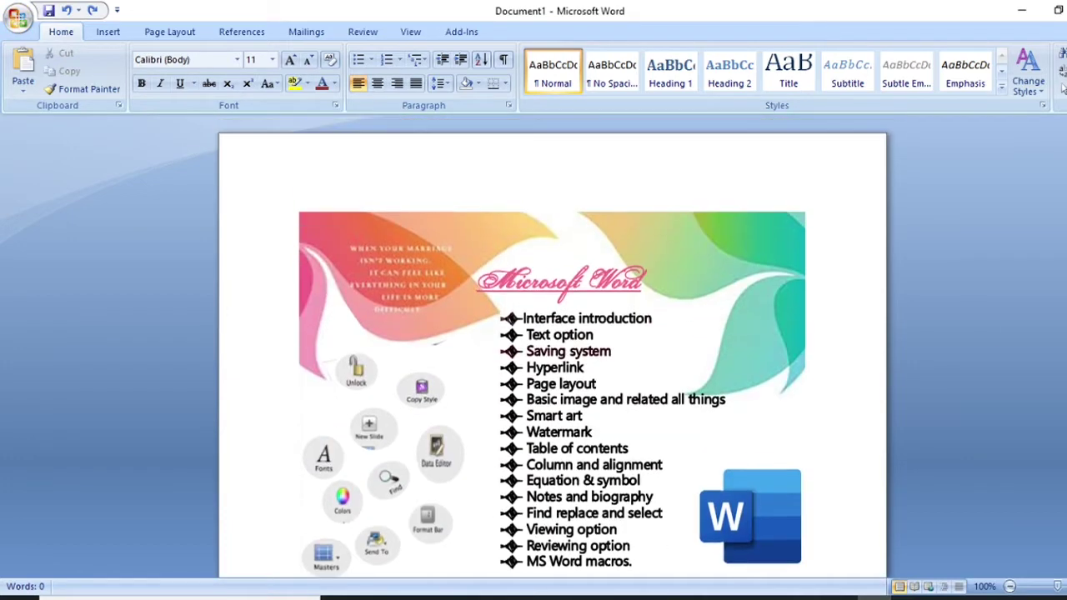
{"action": "left_click", "coordinate": [549, 325]}
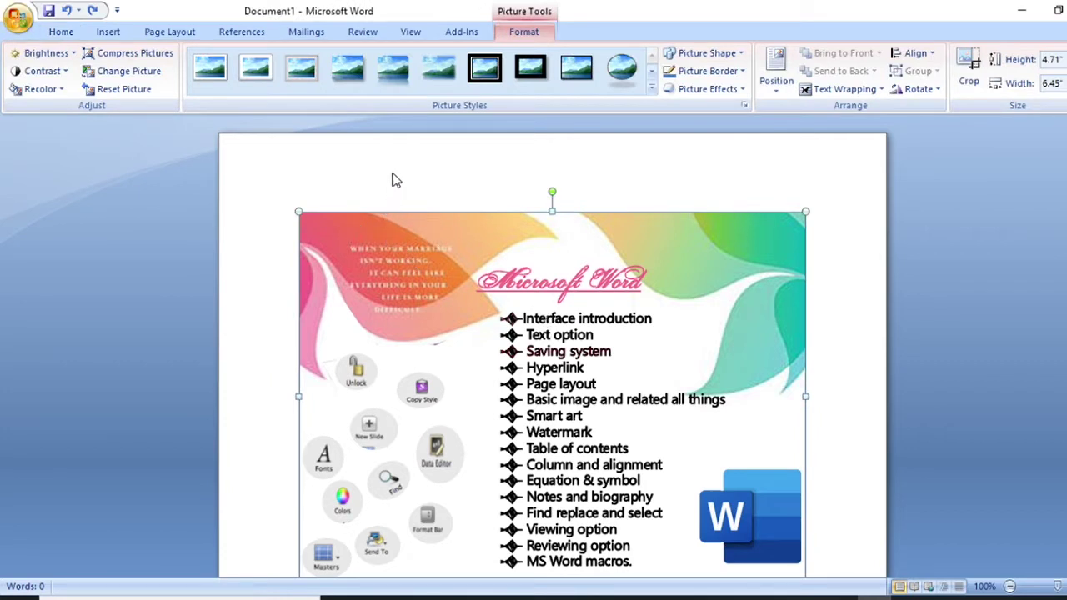
{"action": "left_click", "coordinate": [61, 32]}
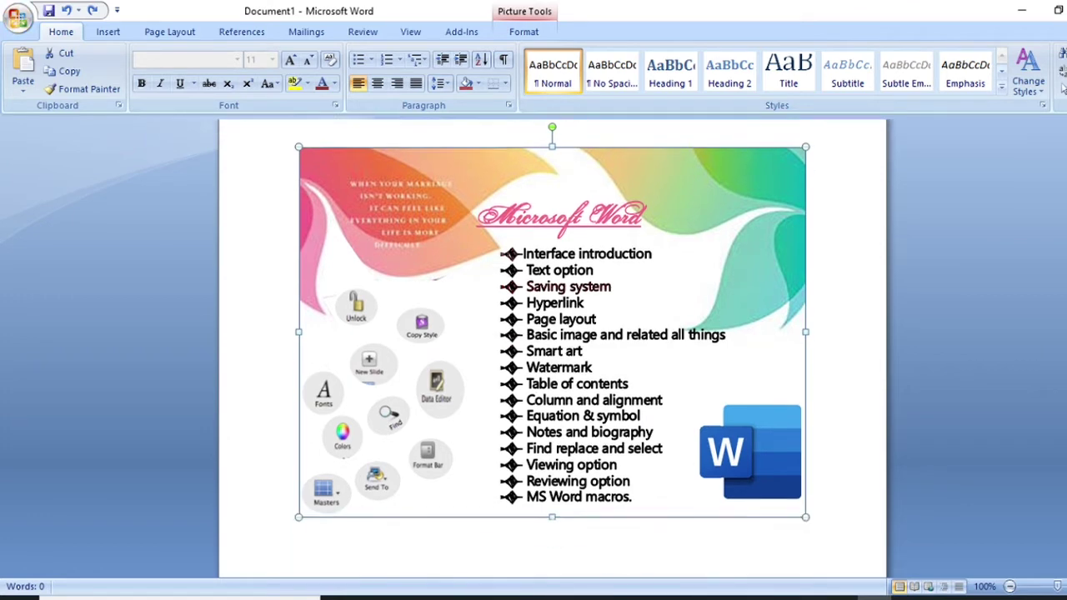
{"action": "scroll", "coordinate": [551, 321], "scroll_direction": "down", "scroll_amount": 5}
{"action": "scroll", "coordinate": [552, 350], "scroll_direction": "up", "scroll_amount": 5}
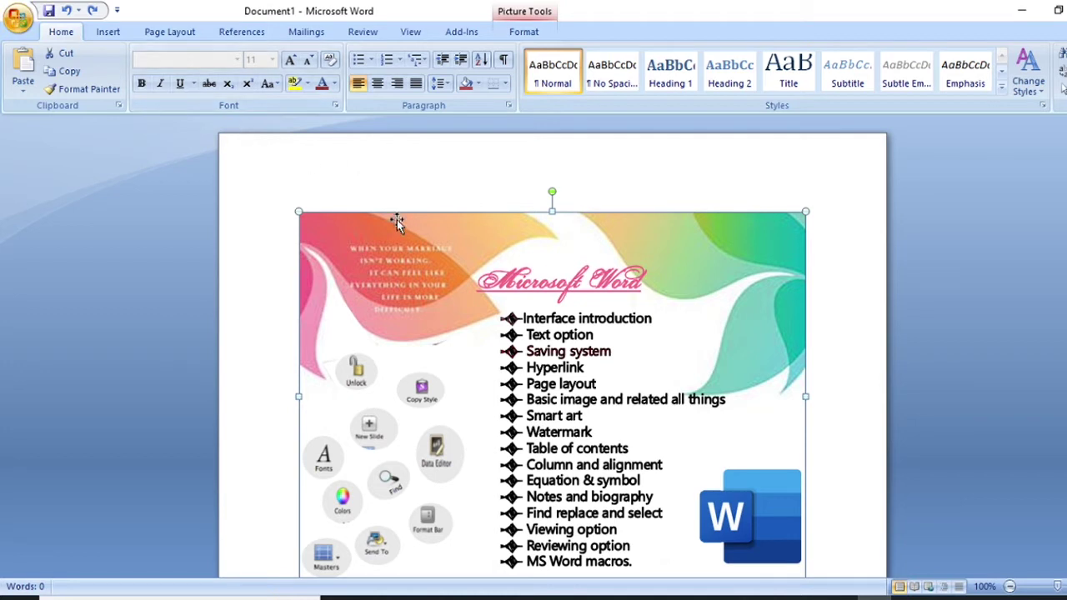
Apply No Spacing to the picture's paragraph, then preview the Underline and Change Case options unchanged
{"action": "left_click_drag", "start_coordinate": [397, 219], "coordinate": [397, 302]}
{"action": "left_click", "coordinate": [612, 73]}
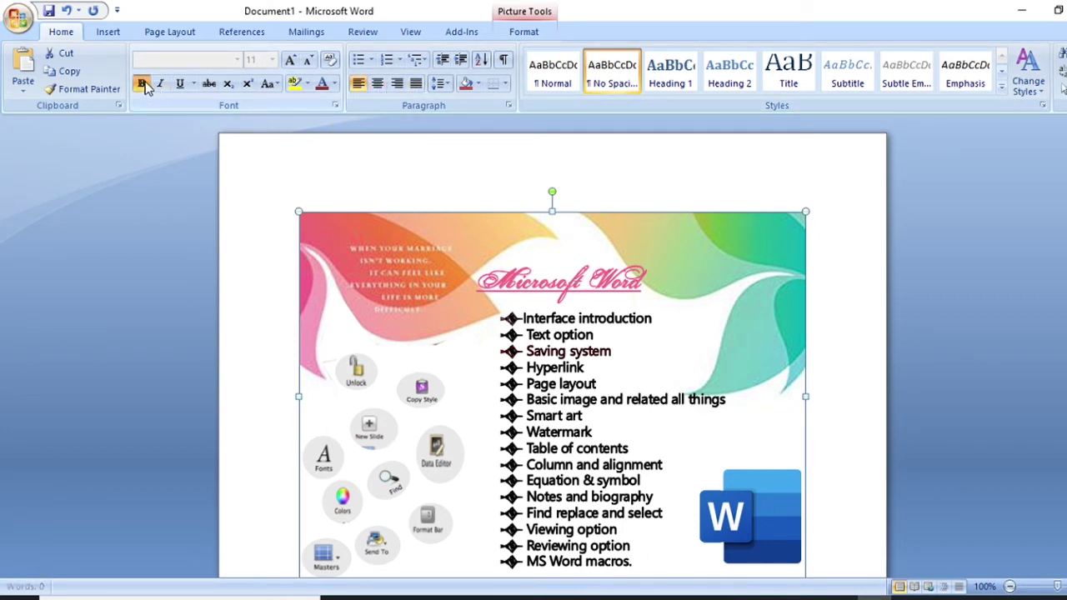
{"action": "left_click", "coordinate": [195, 84]}
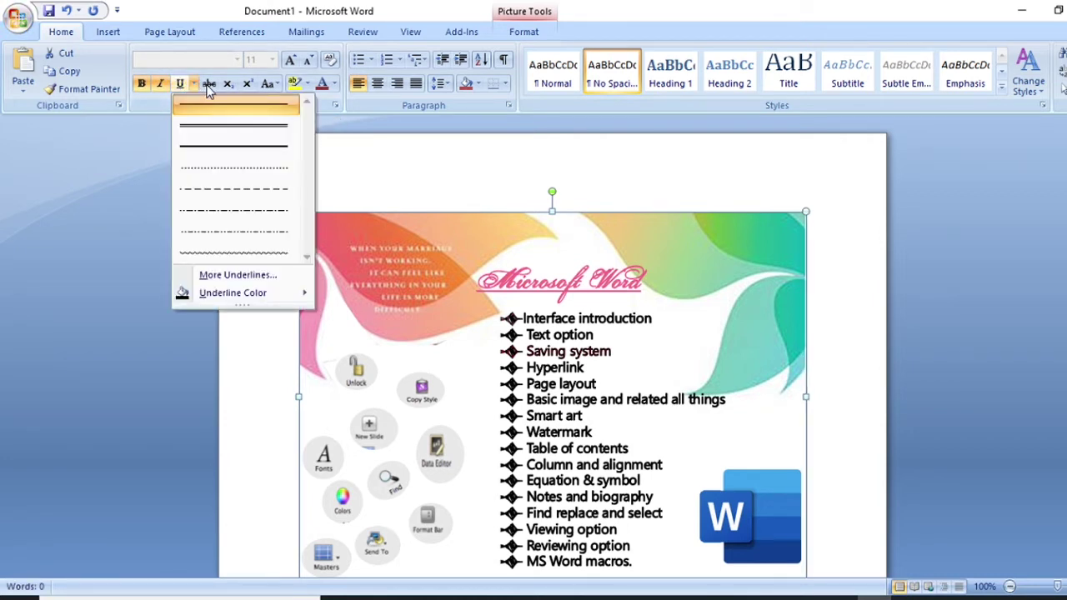
{"action": "left_click", "coordinate": [206, 87]}
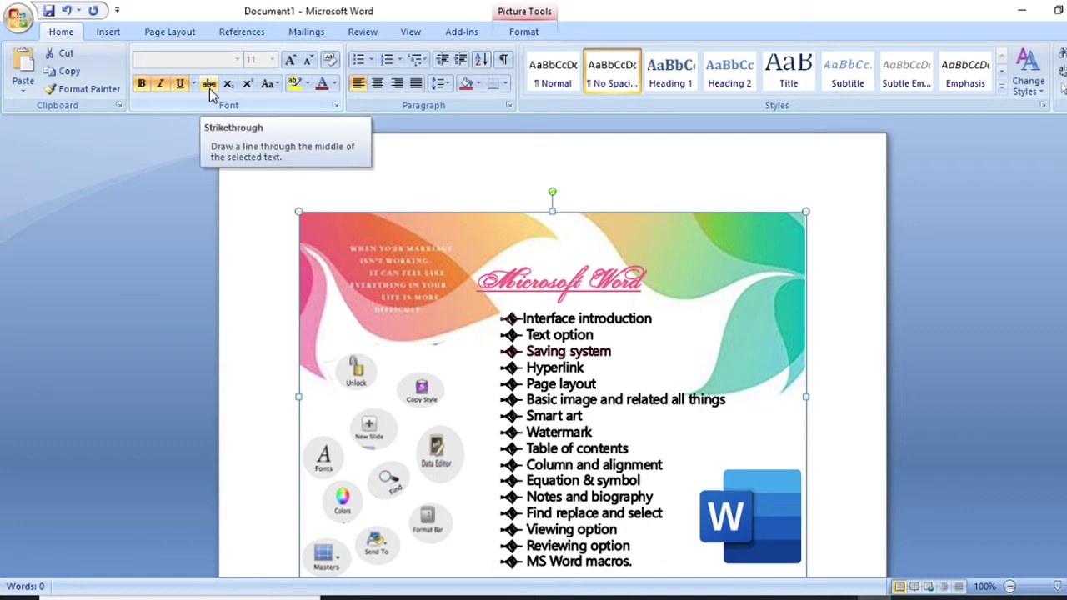
{"action": "left_click", "coordinate": [271, 85]}
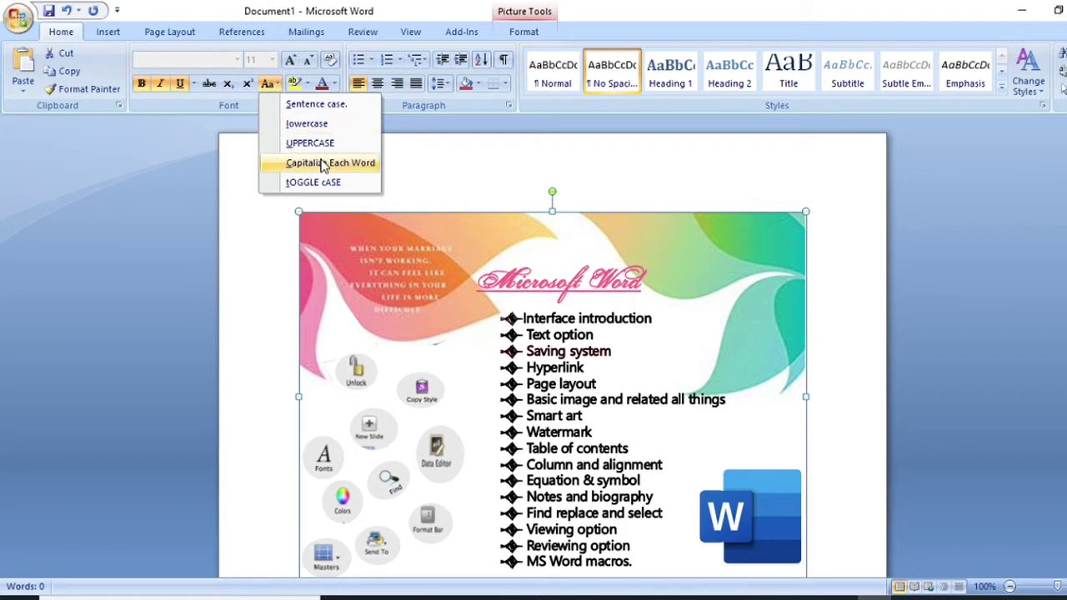
{"action": "left_click", "coordinate": [457, 189]}
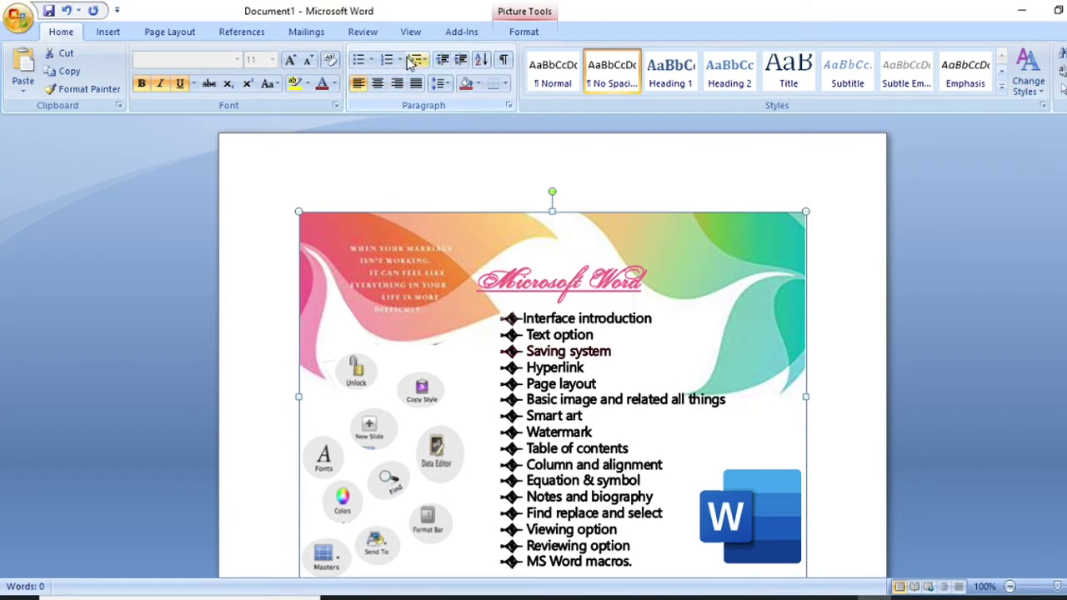
Try Heading 2, 3 and 4 on the picture's paragraph, ending on Heading 5
{"action": "left_click", "coordinate": [372, 61]}
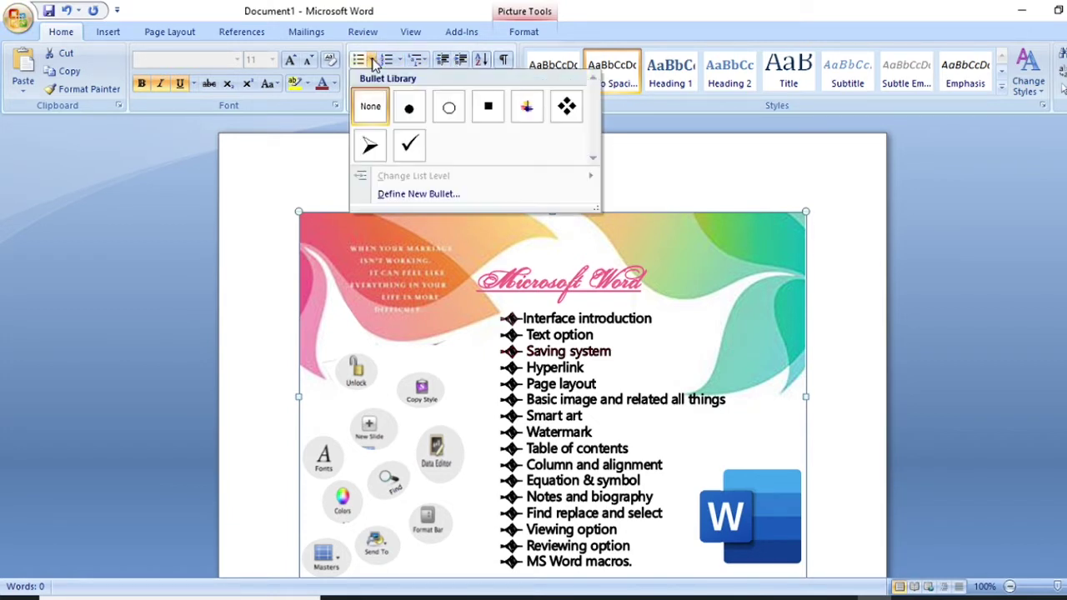
{"action": "left_click", "coordinate": [625, 146]}
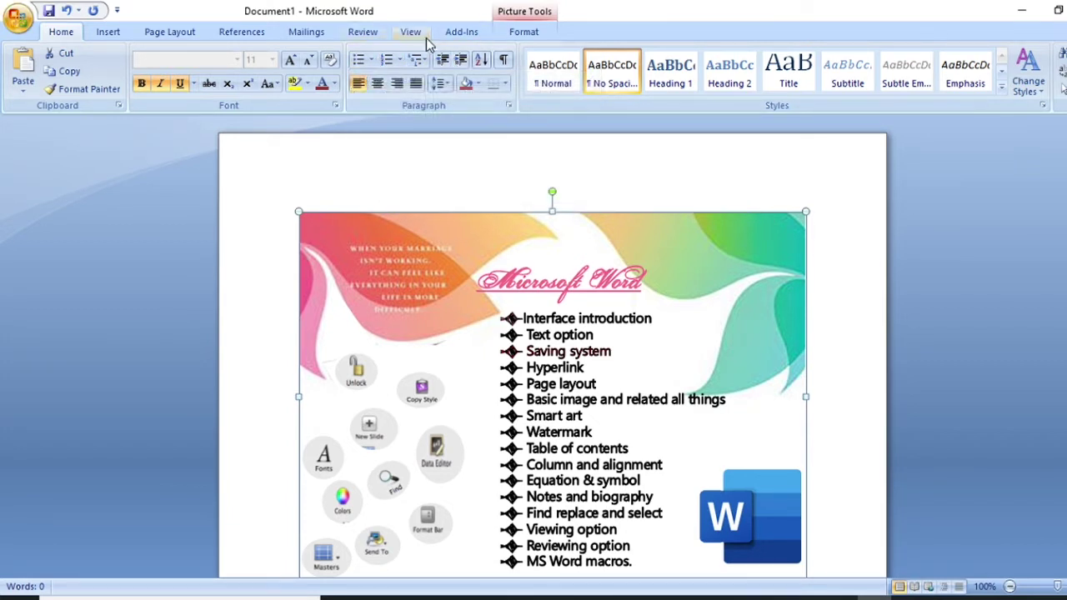
{"action": "left_click", "coordinate": [731, 93]}
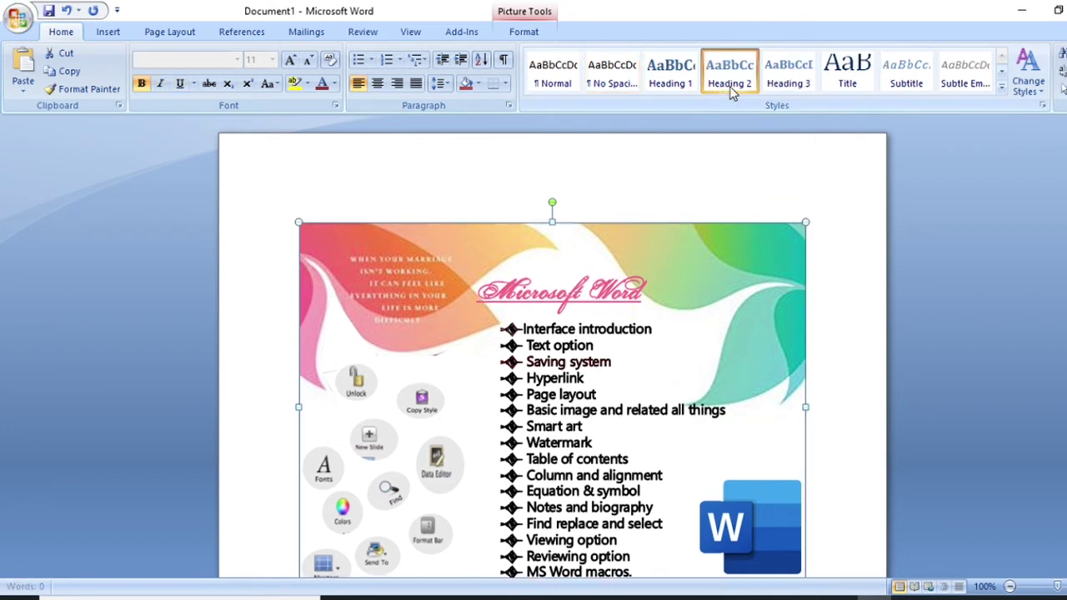
{"action": "left_click", "coordinate": [788, 88]}
{"action": "left_click", "coordinate": [847, 83]}
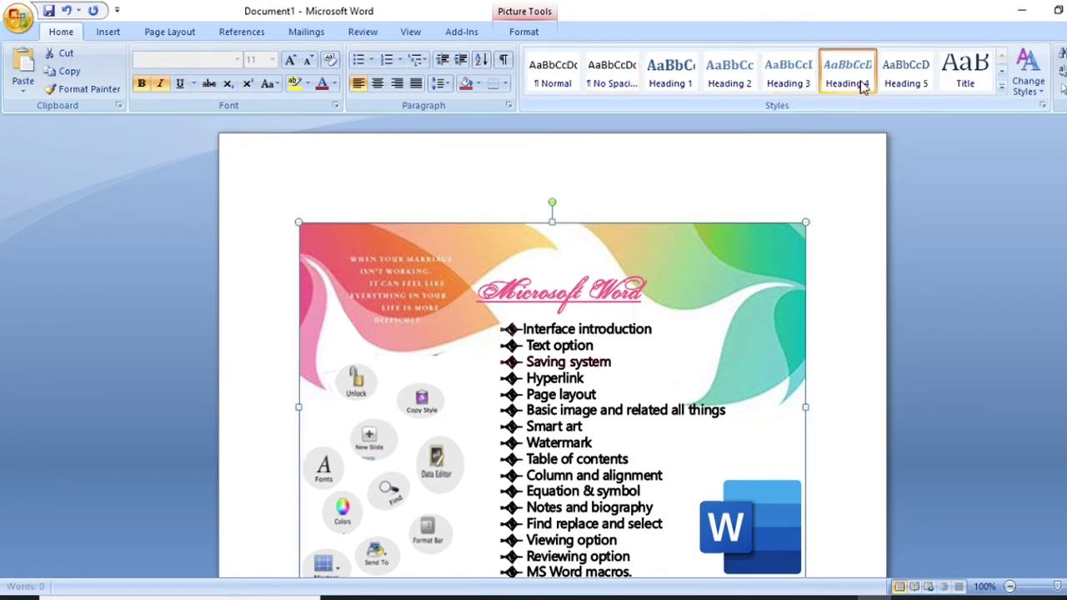
{"action": "left_click", "coordinate": [914, 84]}
Browse the full Quick Styles gallery and the Change Styles colors and fonts without changing anything
{"action": "left_click", "coordinate": [1001, 87]}
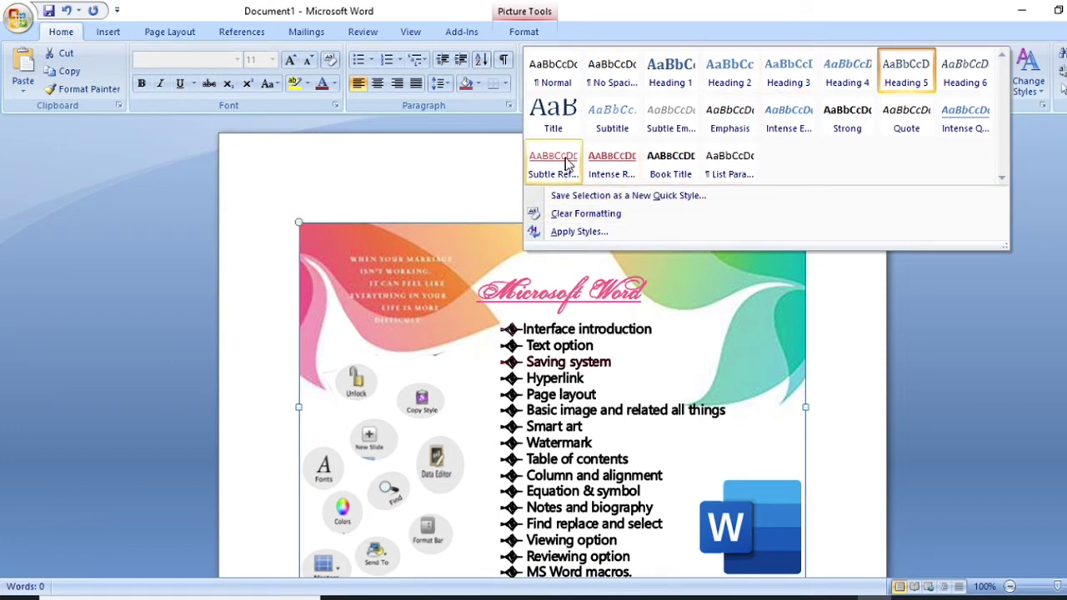
{"action": "left_click", "coordinate": [461, 193]}
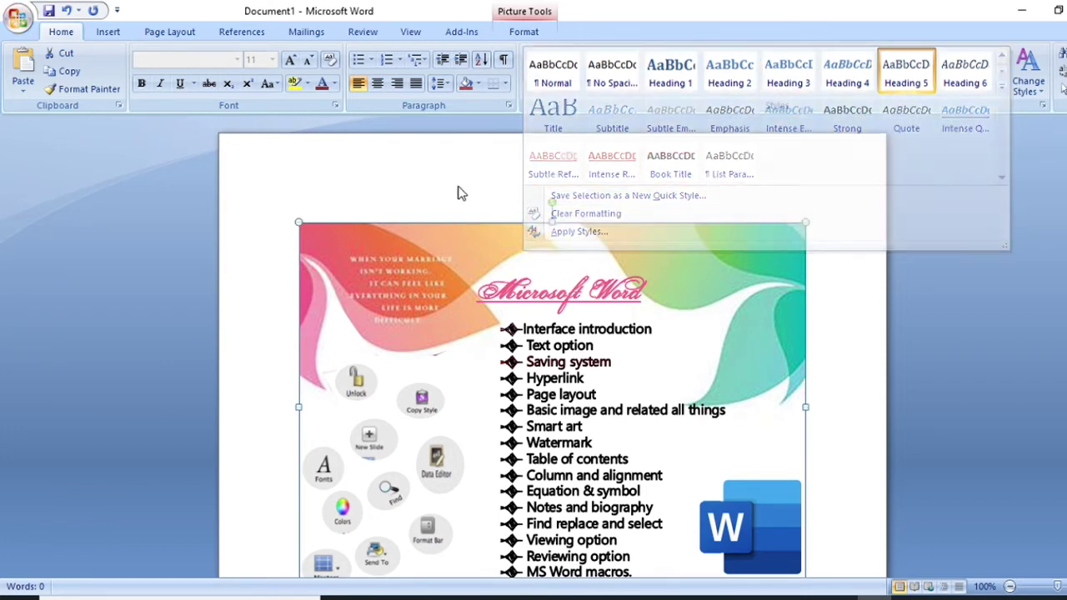
{"action": "left_click", "coordinate": [1030, 83]}
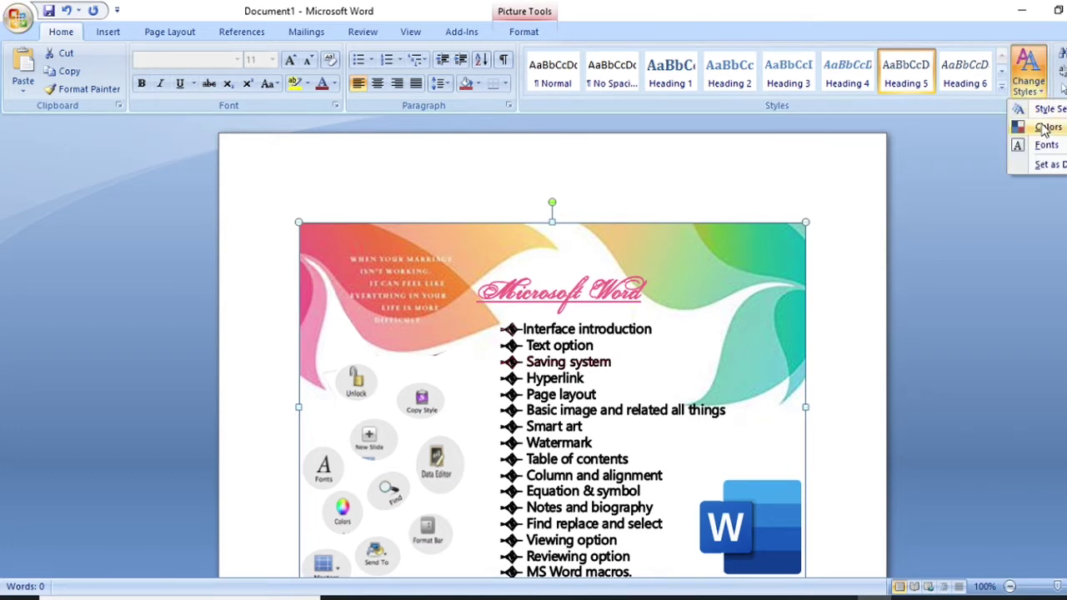
{"action": "mouse_move", "coordinate": [1042, 126]}
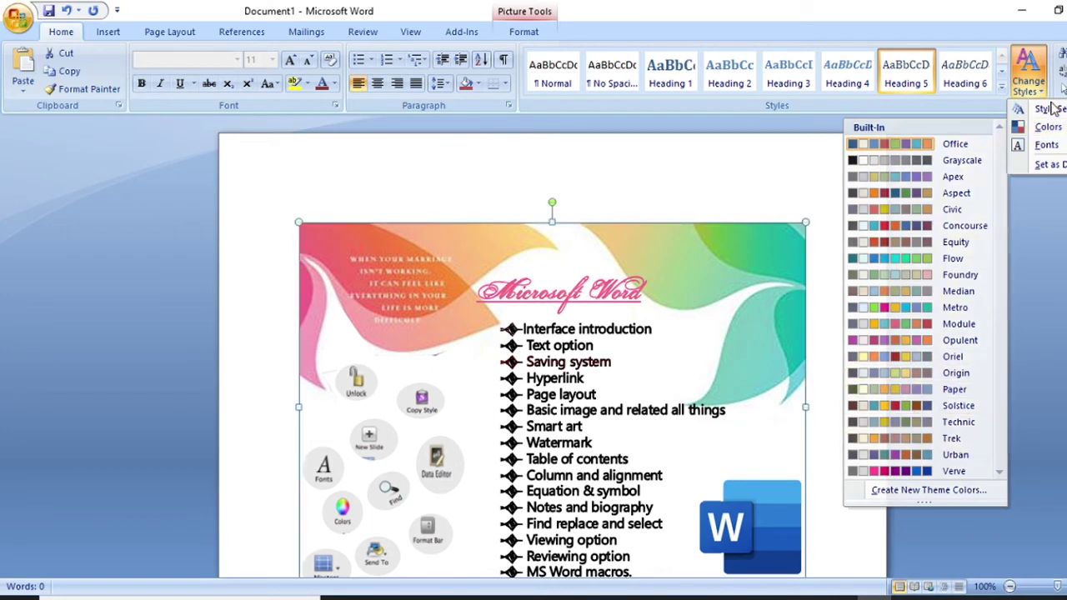
{"action": "mouse_move", "coordinate": [1057, 146]}
{"action": "left_click_drag", "start_coordinate": [1005, 193], "coordinate": [982, 372]}
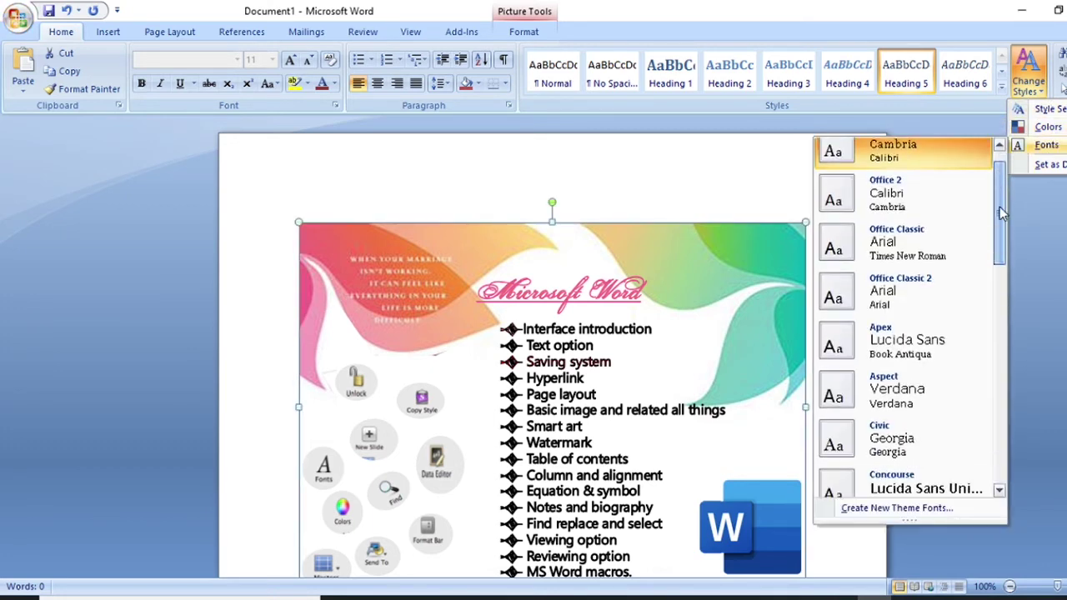
{"action": "scroll", "coordinate": [982, 371], "scroll_direction": "down", "scroll_amount": 2}
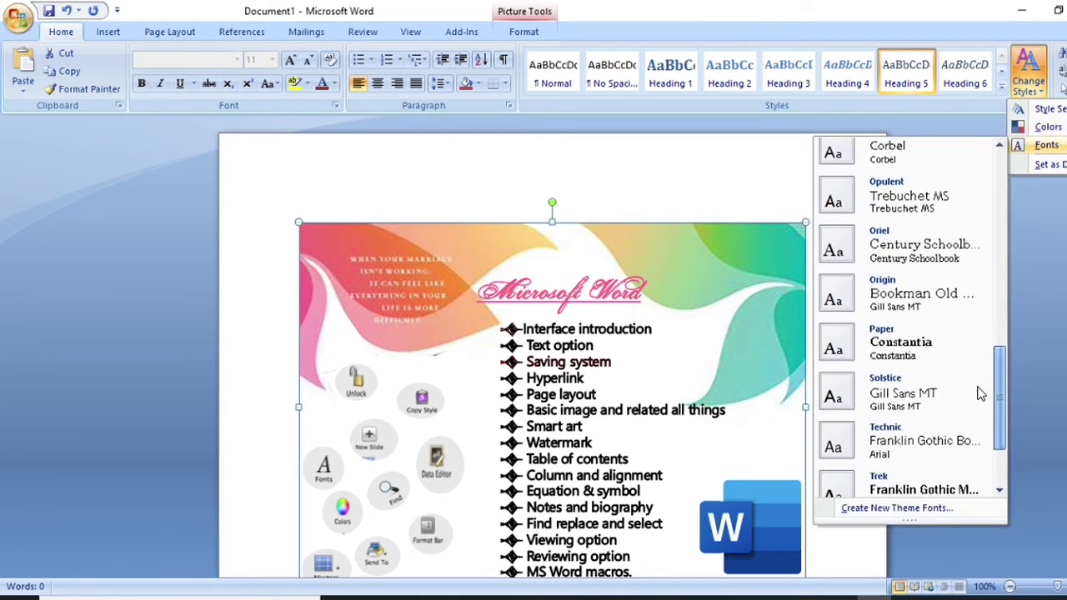
{"action": "left_click", "coordinate": [1025, 321]}
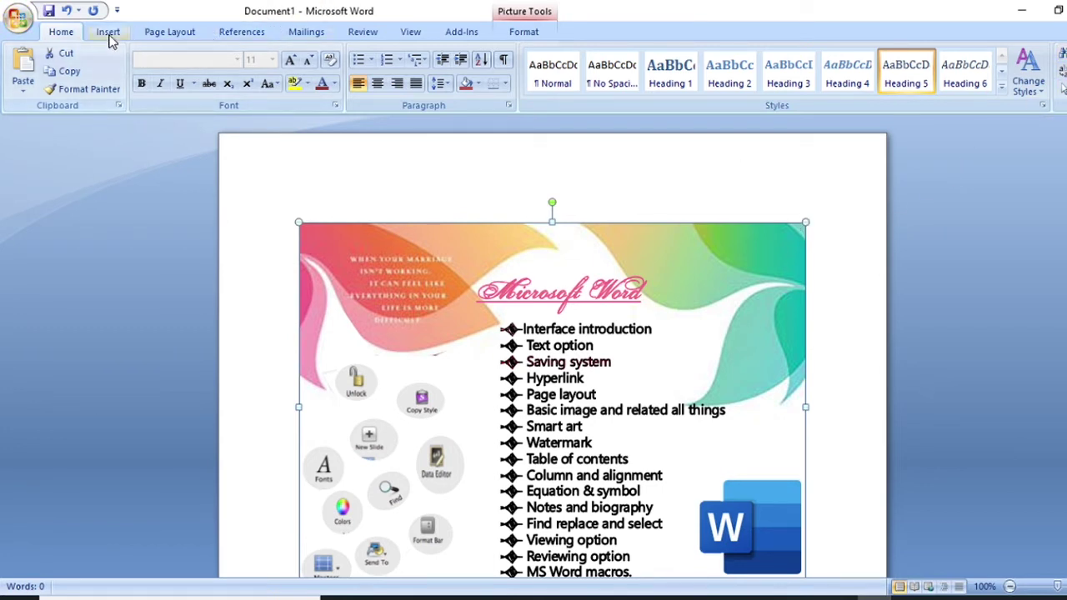
Switch to the Insert commands and browse the Cover Page designs without adding one
{"action": "left_click", "coordinate": [111, 37]}
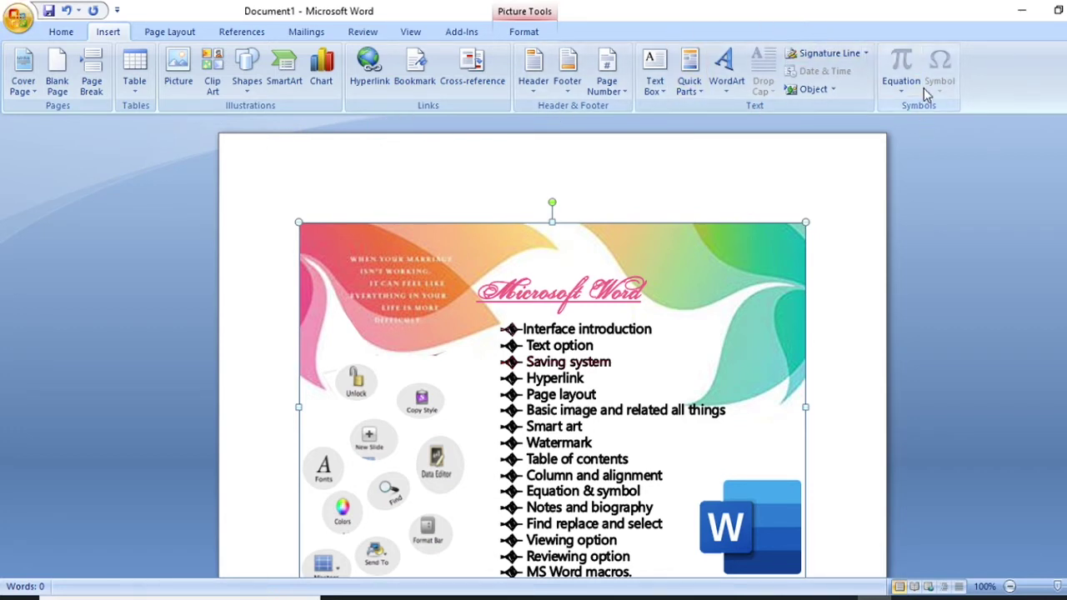
{"action": "left_click", "coordinate": [17, 92]}
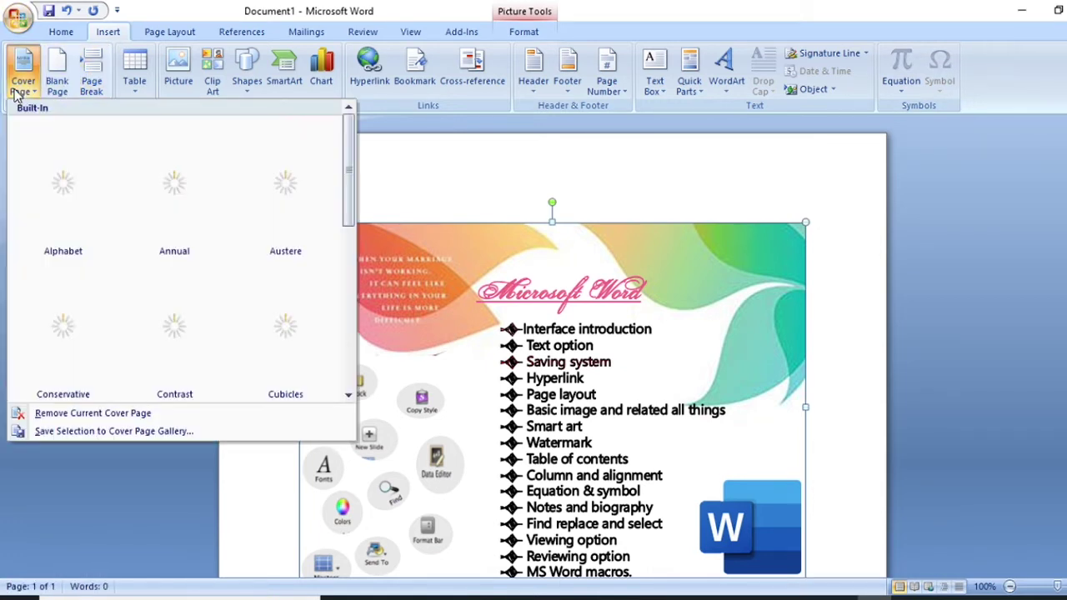
{"action": "left_click_drag", "start_coordinate": [345, 203], "coordinate": [345, 391]}
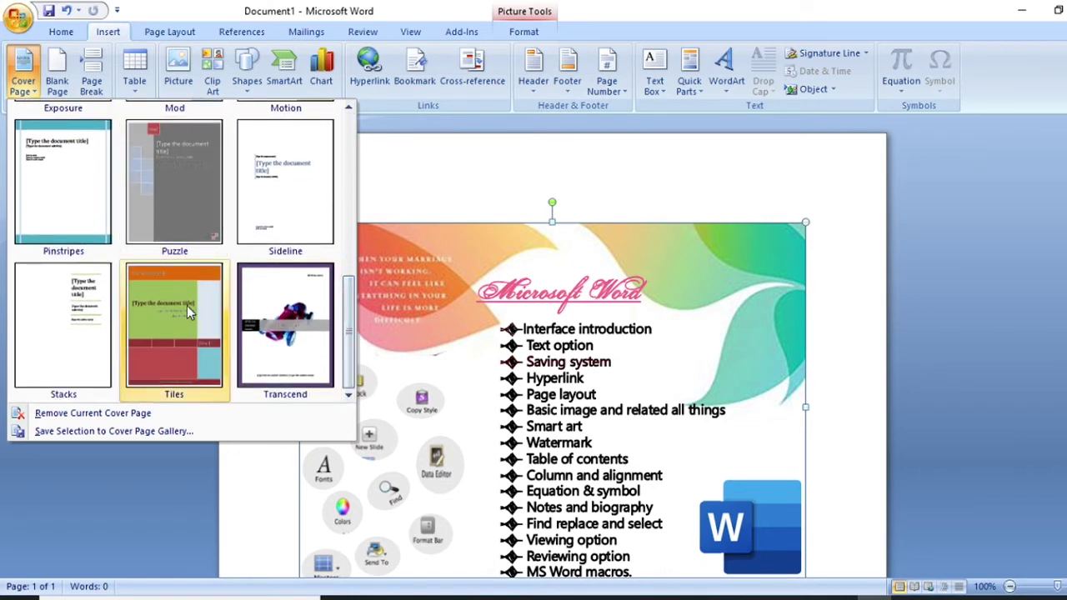
{"action": "left_click", "coordinate": [365, 190]}
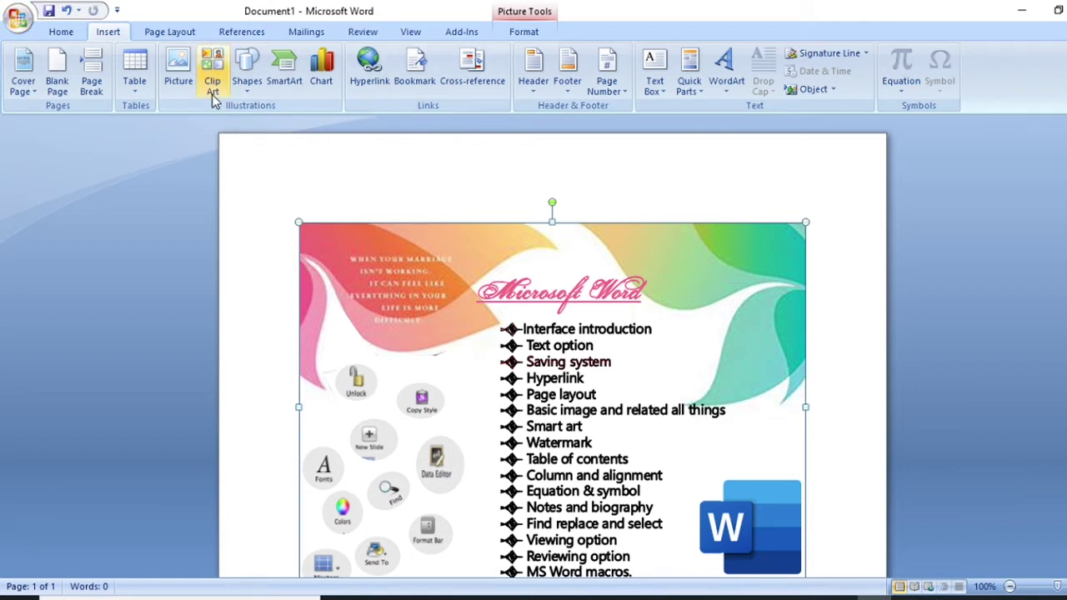
Insert two page breaks to start a blank second page, then show the table-size grid
{"action": "left_click", "coordinate": [55, 91]}
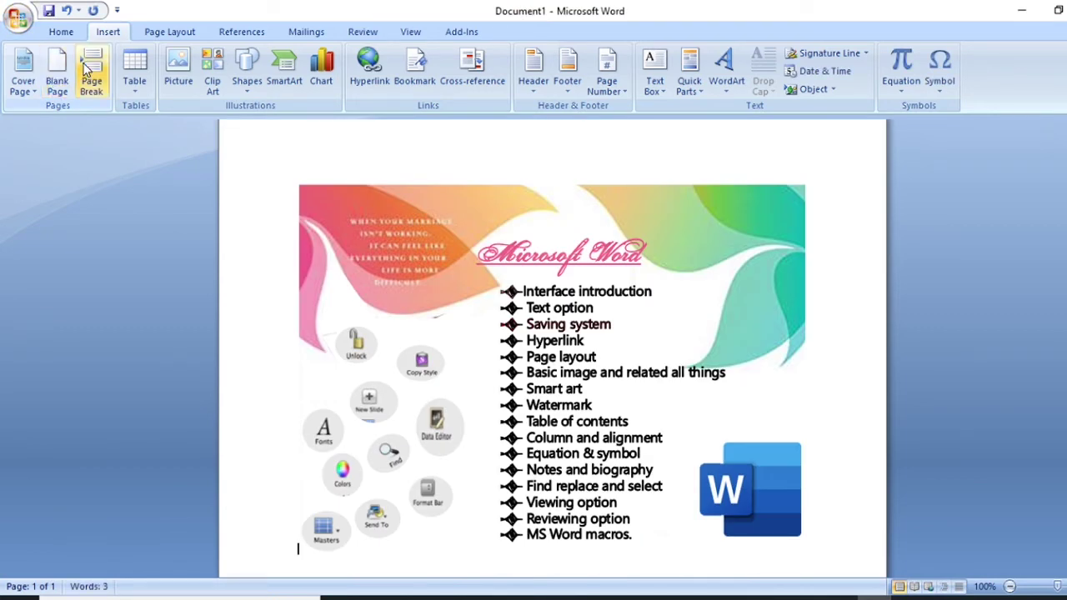
{"action": "left_click", "coordinate": [96, 90]}
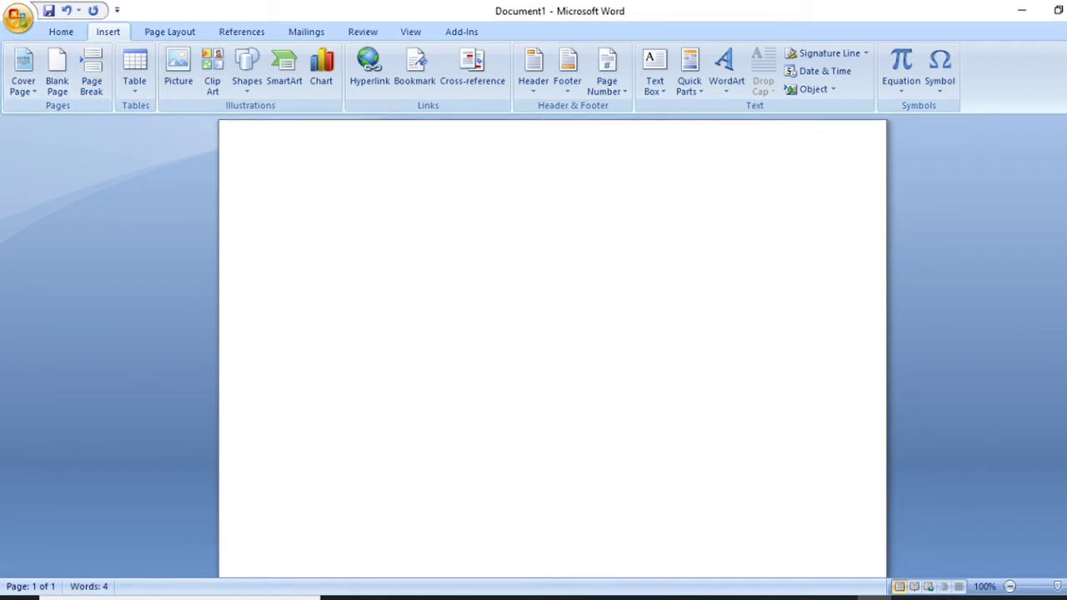
{"action": "scroll", "coordinate": [551, 350], "scroll_direction": "down", "scroll_amount": 5}
{"action": "scroll", "coordinate": [551, 350], "scroll_direction": "up", "scroll_amount": 5}
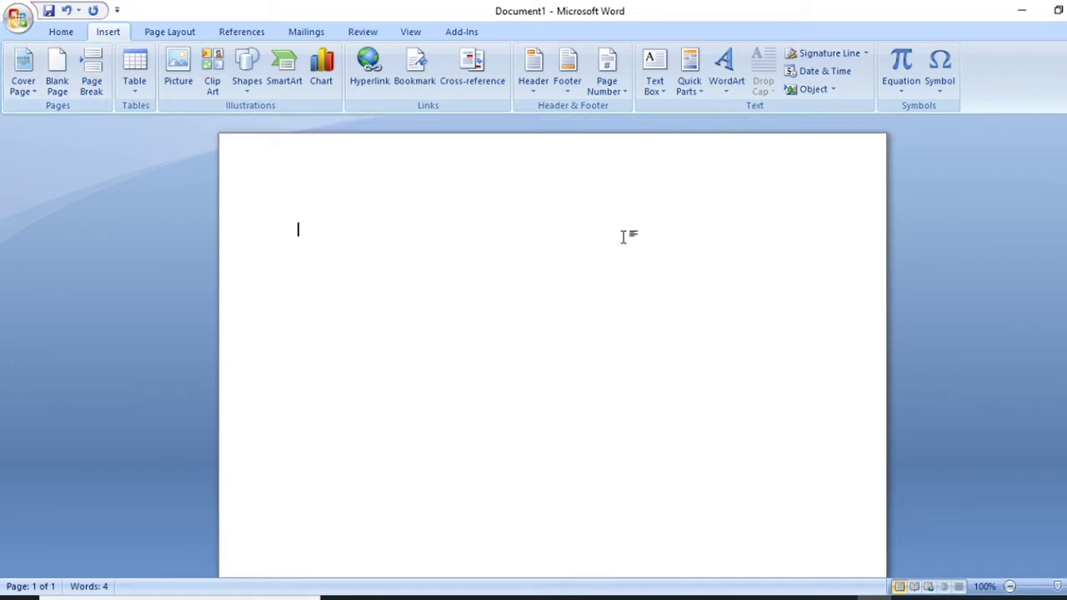
{"action": "left_click", "coordinate": [94, 89]}
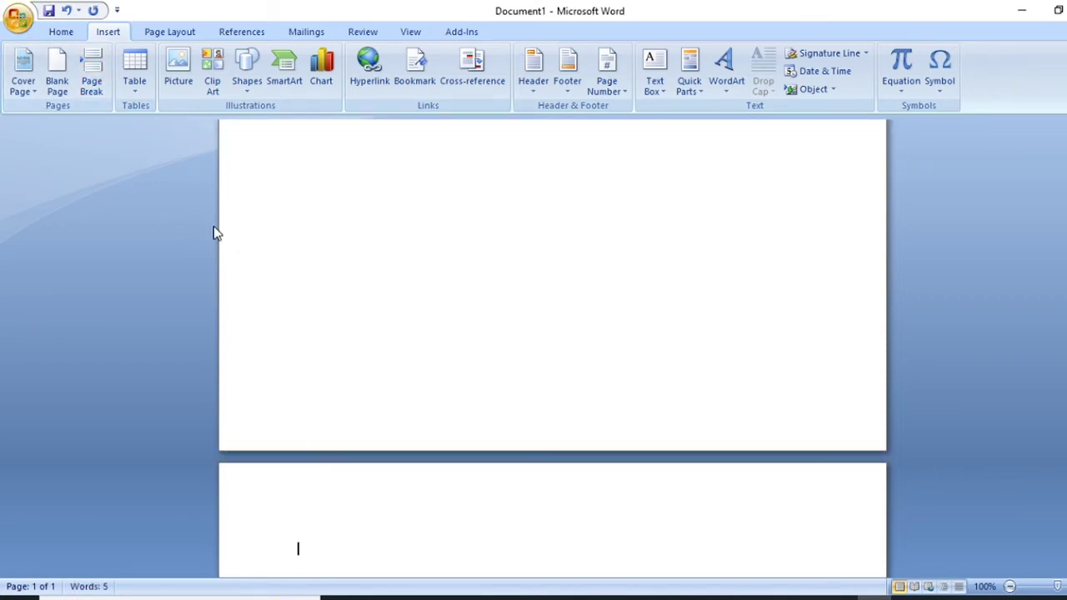
{"action": "left_click", "coordinate": [136, 90]}
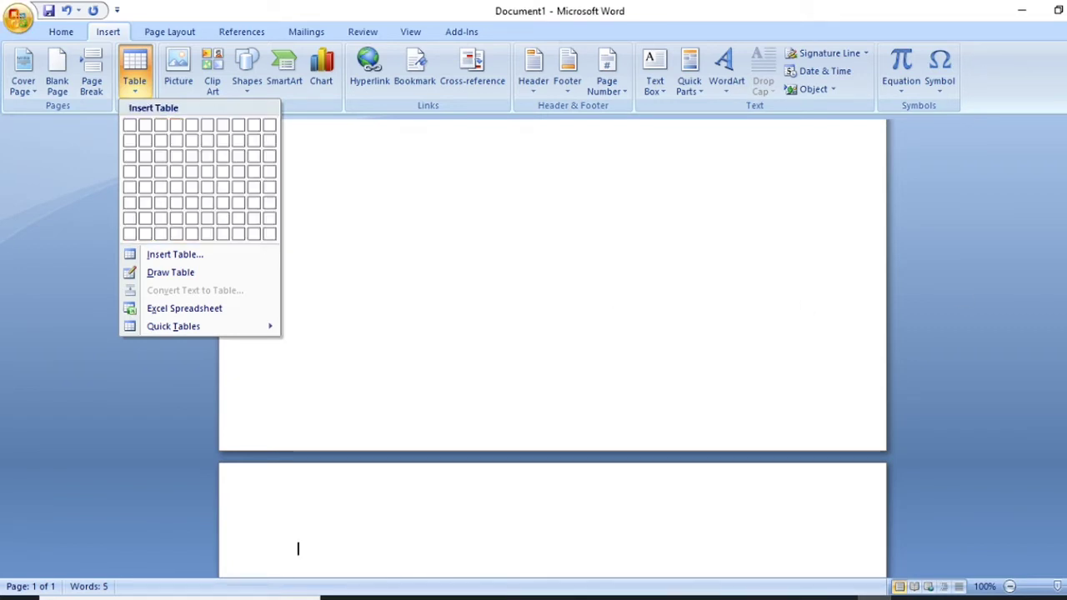
{"action": "scroll", "coordinate": [552, 350], "scroll_direction": "down", "scroll_amount": 5}
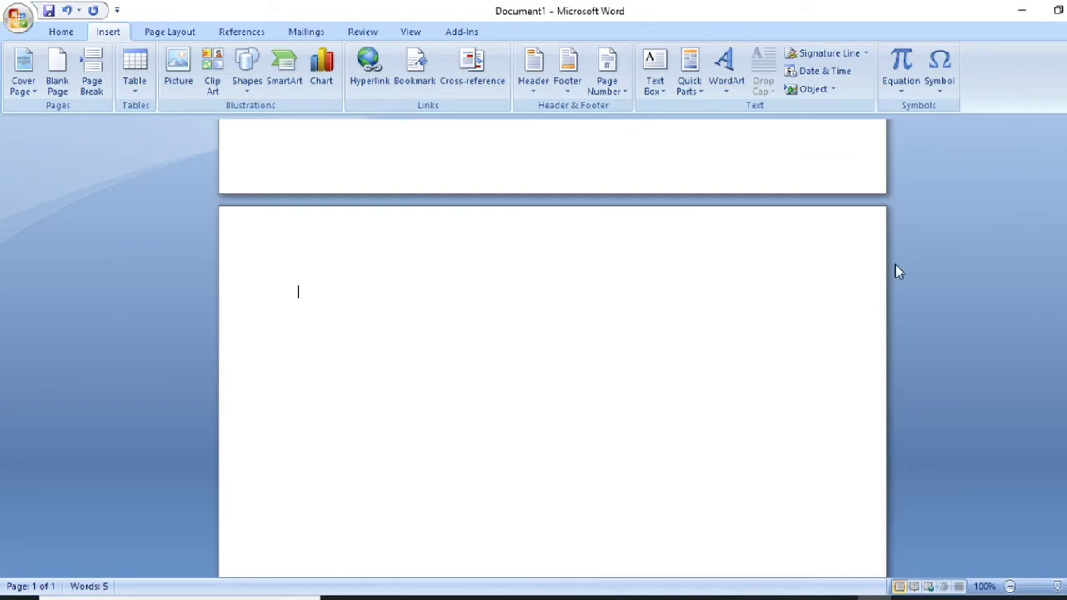
{"action": "left_click", "coordinate": [131, 78]}
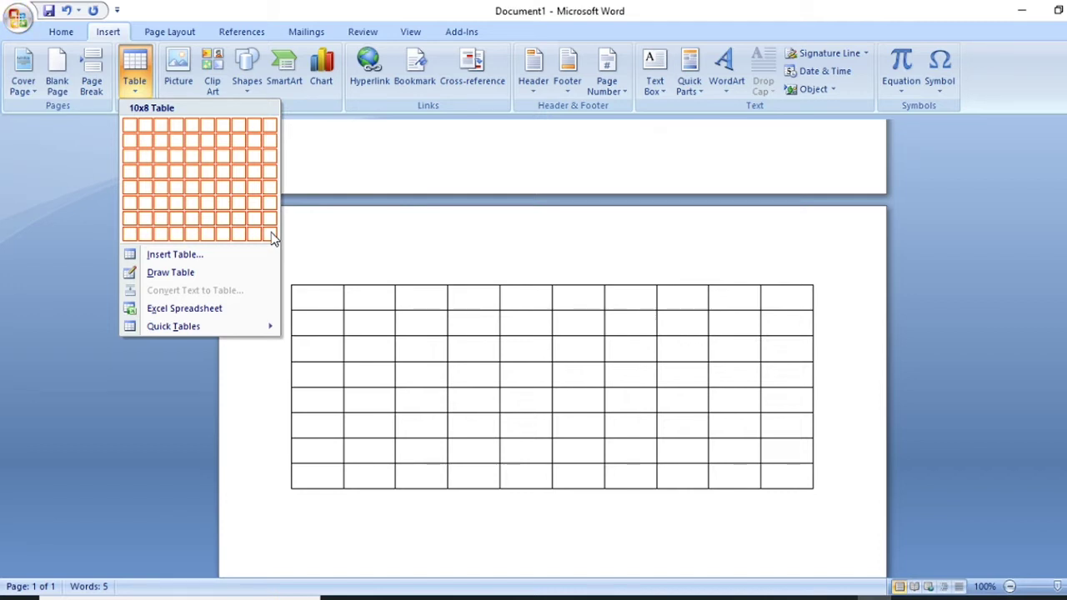
{"action": "left_click", "coordinate": [326, 228]}
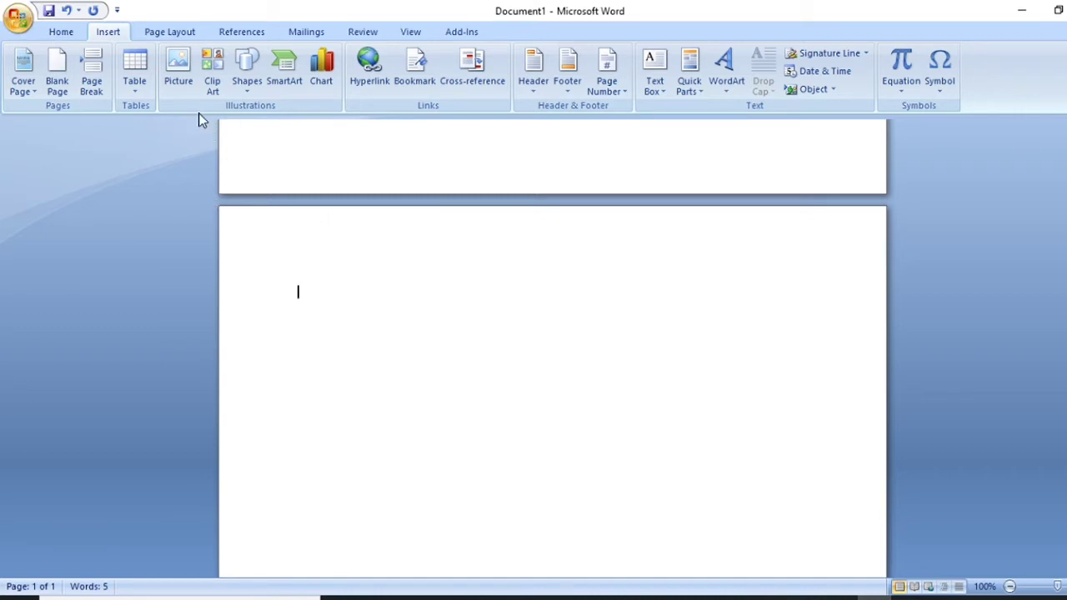
{"action": "left_click", "coordinate": [144, 98]}
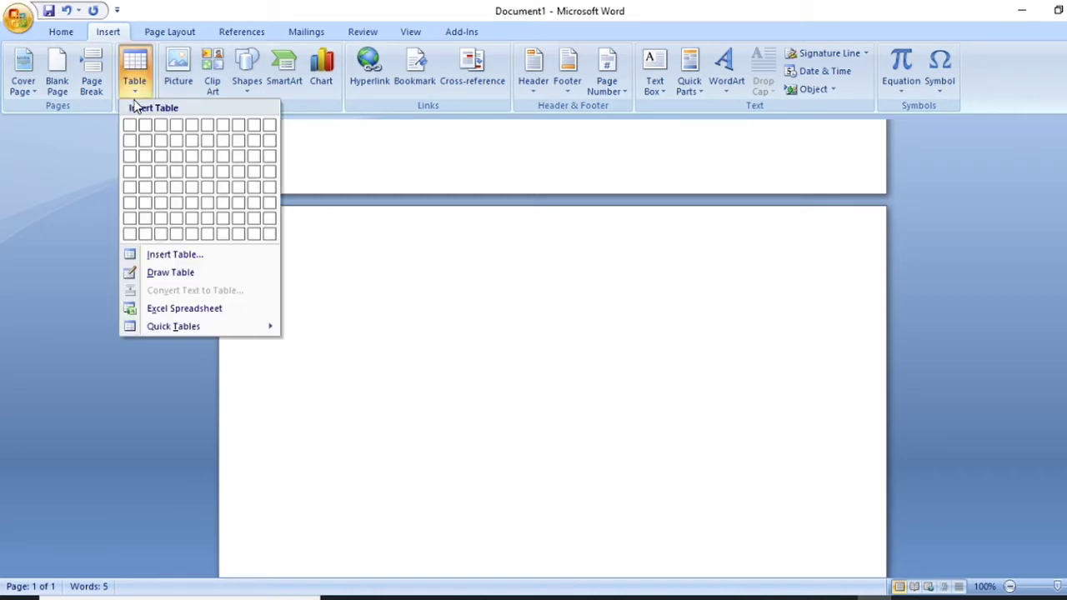
{"action": "left_click", "coordinate": [101, 114]}
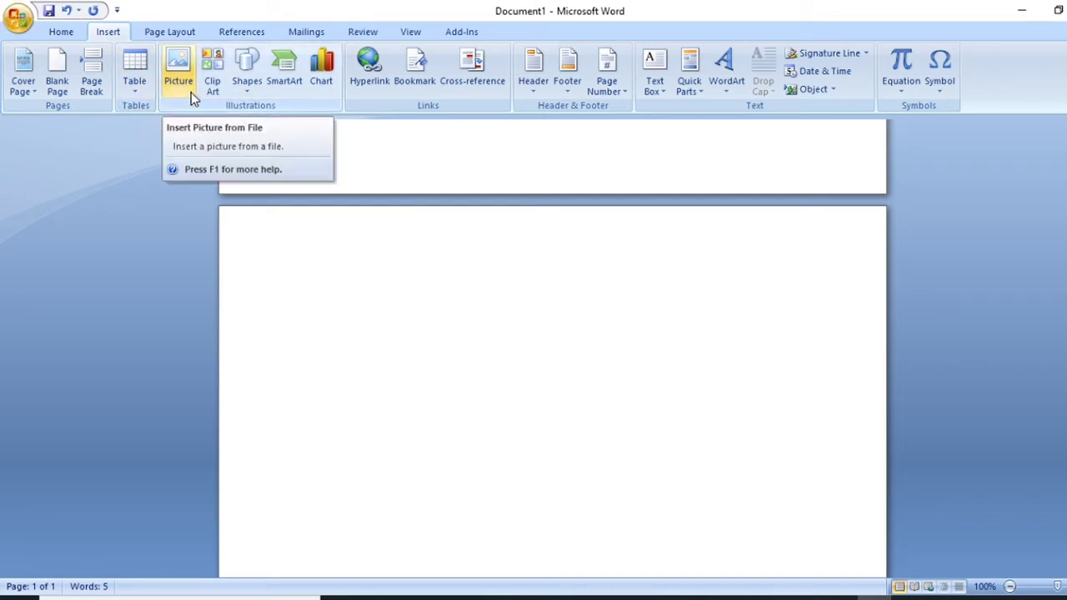
Show the Shapes gallery from the Insert commands
{"action": "left_click", "coordinate": [241, 85]}
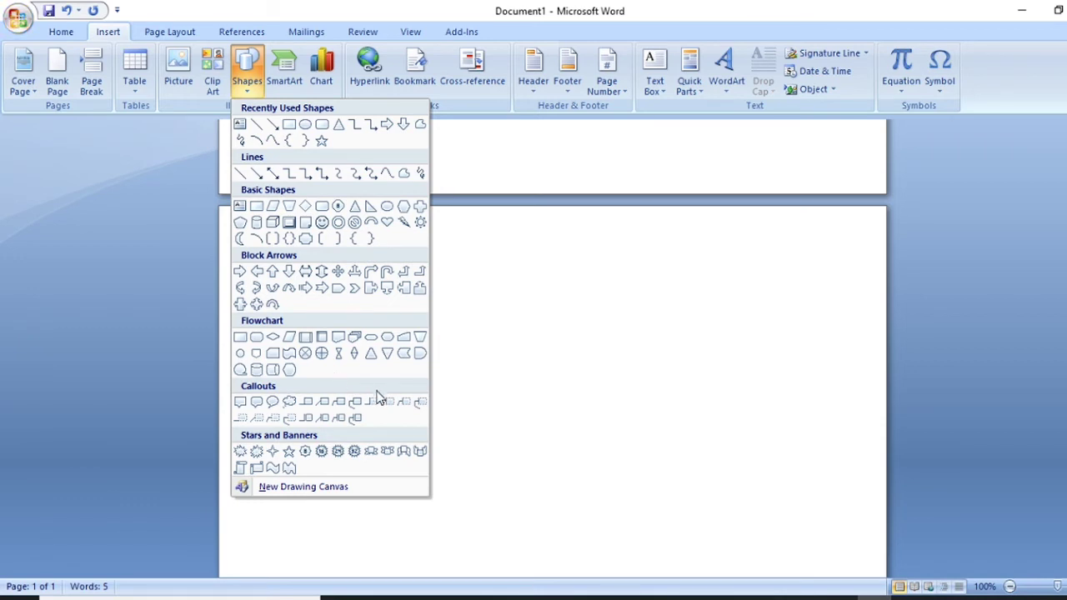
Insert a new drawing canvas with an orange style, then preview Shape Fill, Change Shape and Shadow options
{"action": "left_click", "coordinate": [349, 483]}
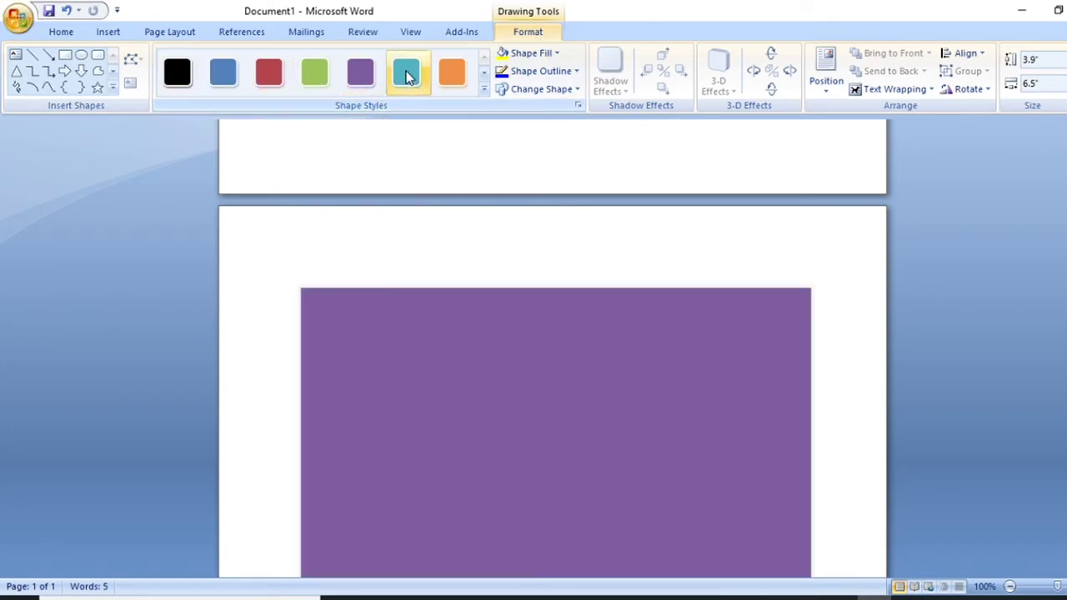
{"action": "left_click", "coordinate": [484, 88]}
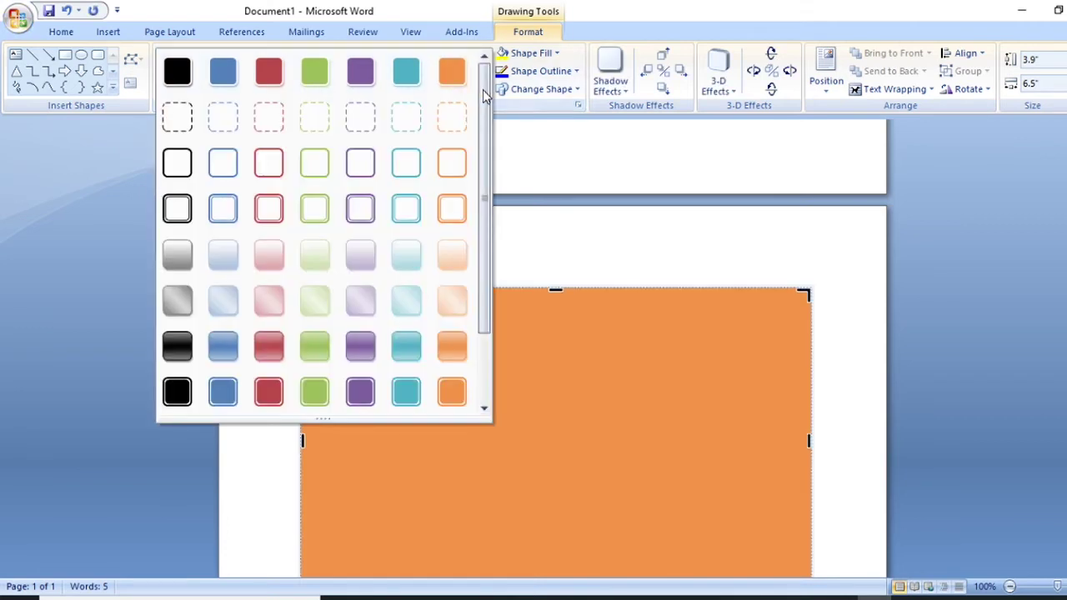
{"action": "left_click", "coordinate": [554, 53]}
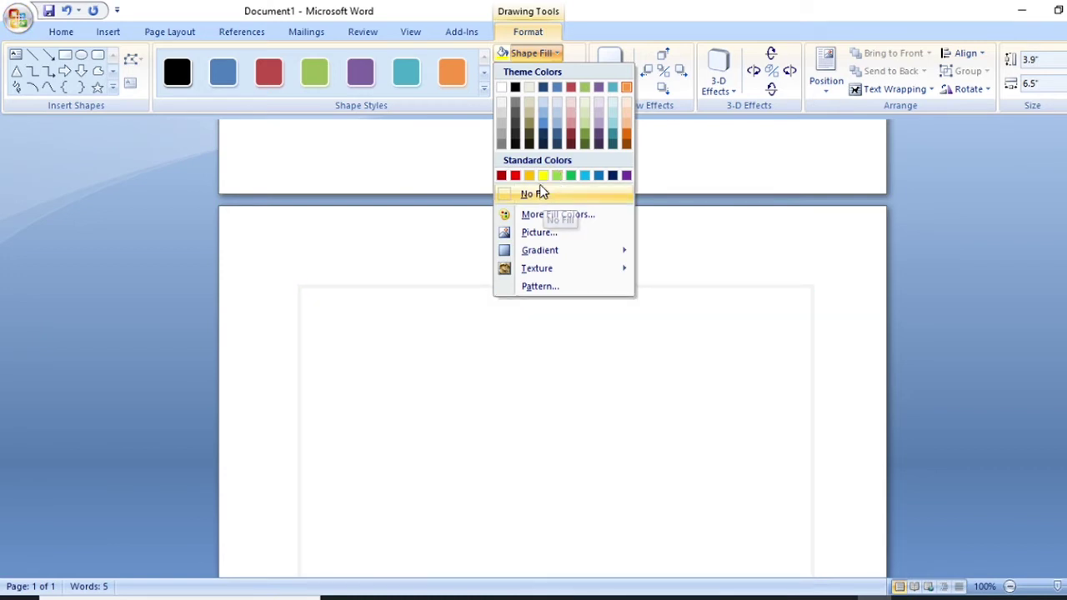
{"action": "mouse_move", "coordinate": [546, 253]}
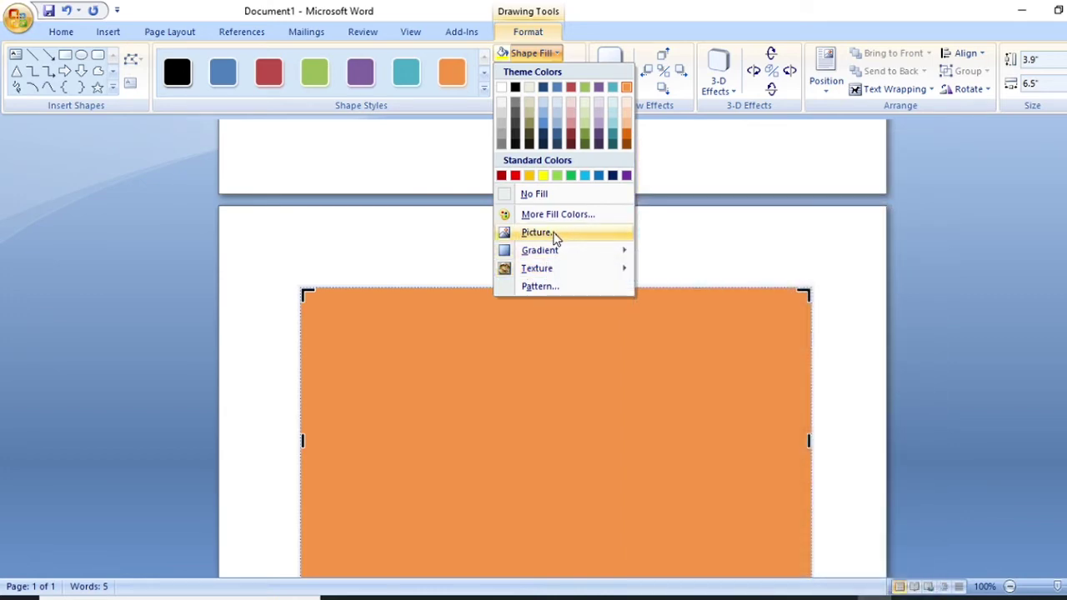
{"action": "left_click", "coordinate": [460, 189]}
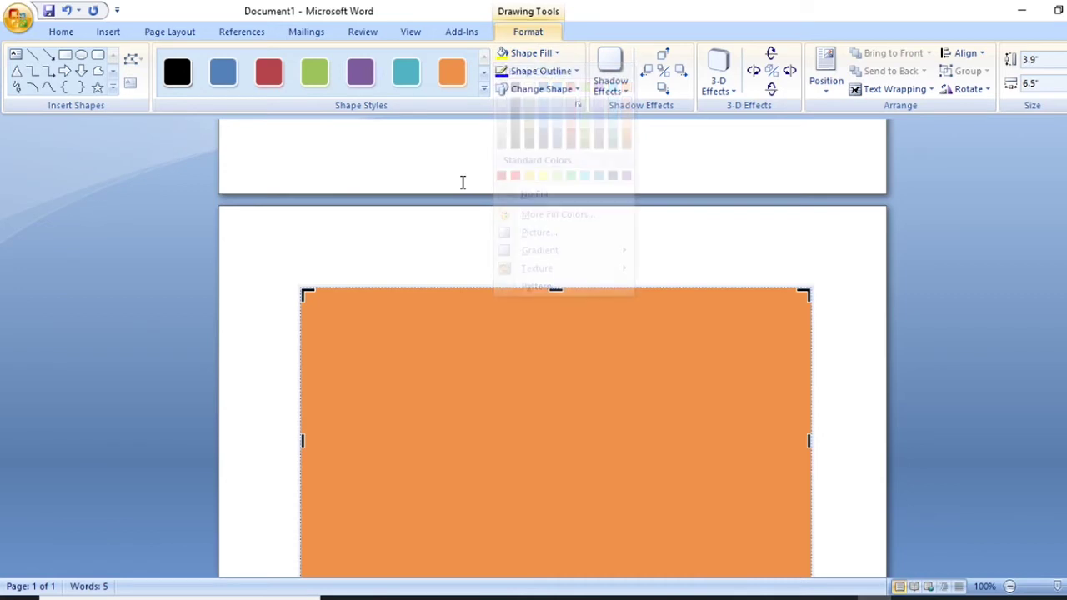
{"action": "left_click", "coordinate": [542, 90]}
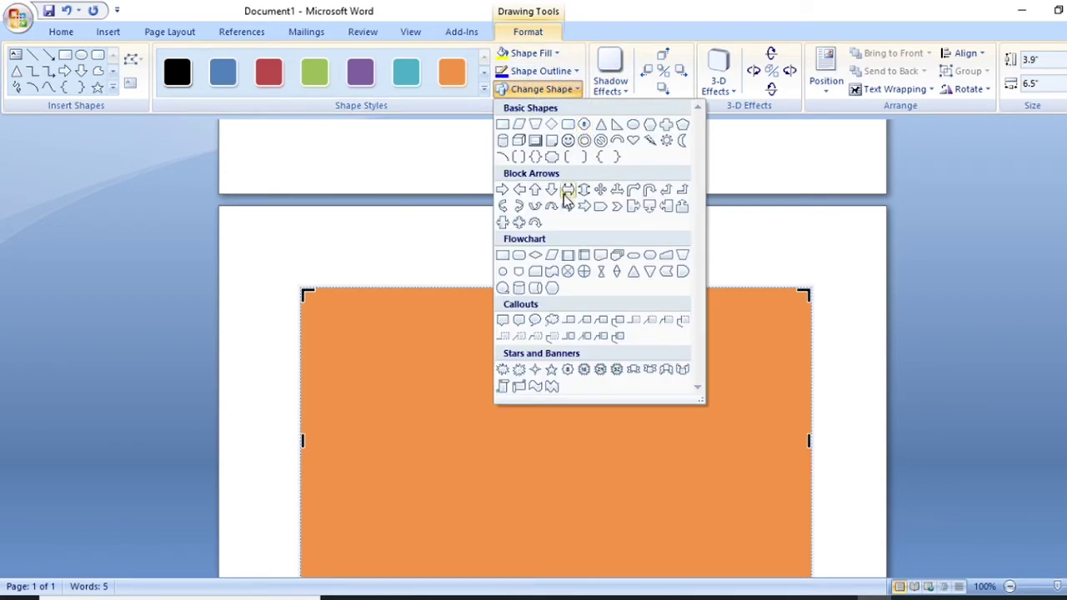
{"action": "left_click", "coordinate": [468, 217]}
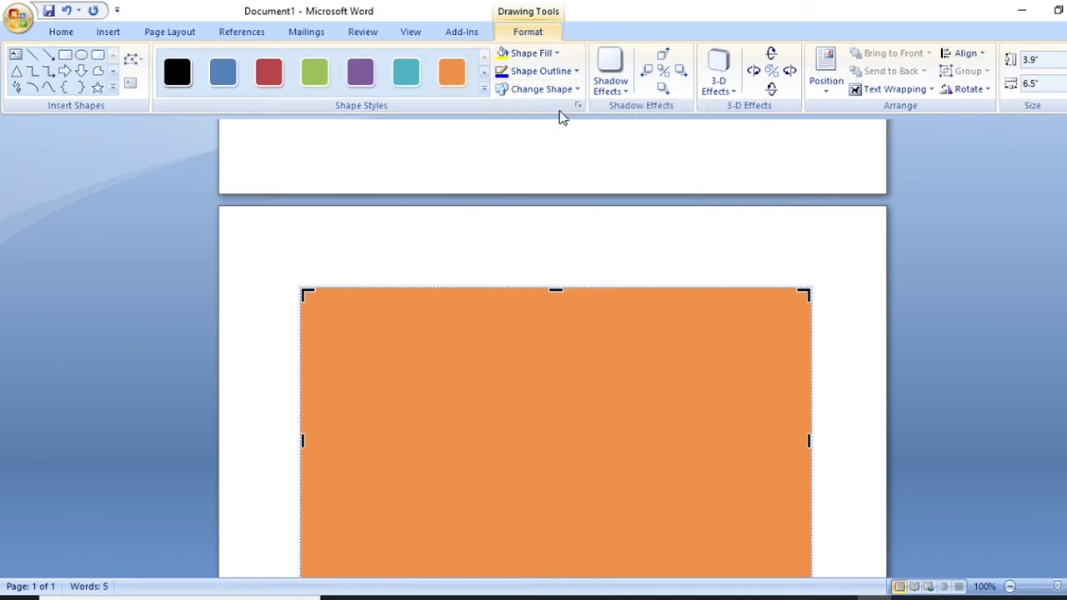
{"action": "left_click", "coordinate": [607, 91]}
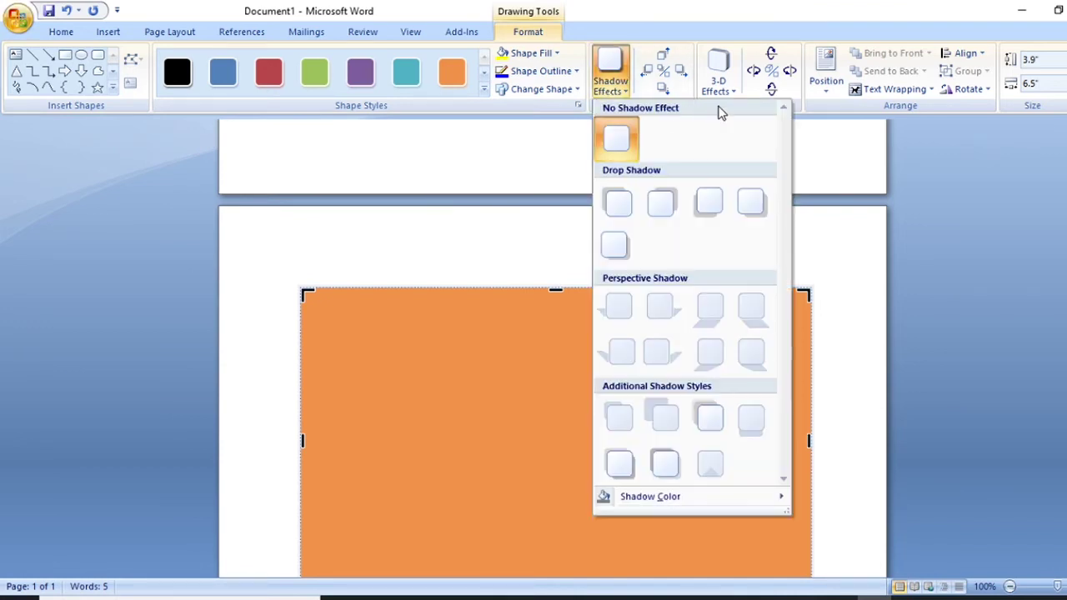
Preview the canvas 3-D Effects and Position options without applying them, then return to Insert
{"action": "left_click", "coordinate": [722, 83]}
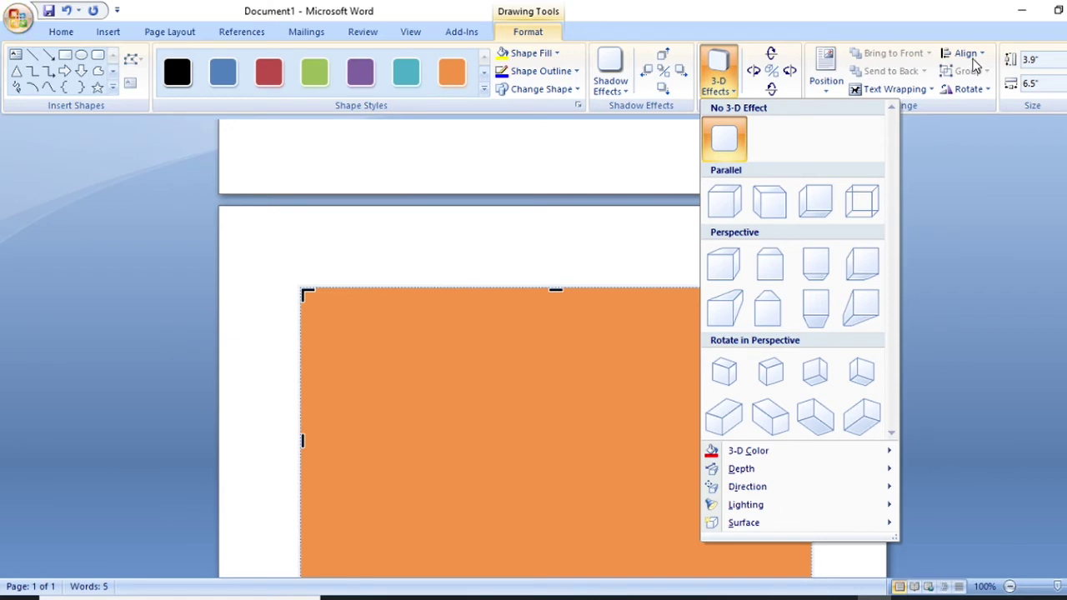
{"action": "left_click", "coordinate": [935, 140]}
{"action": "left_click", "coordinate": [825, 93]}
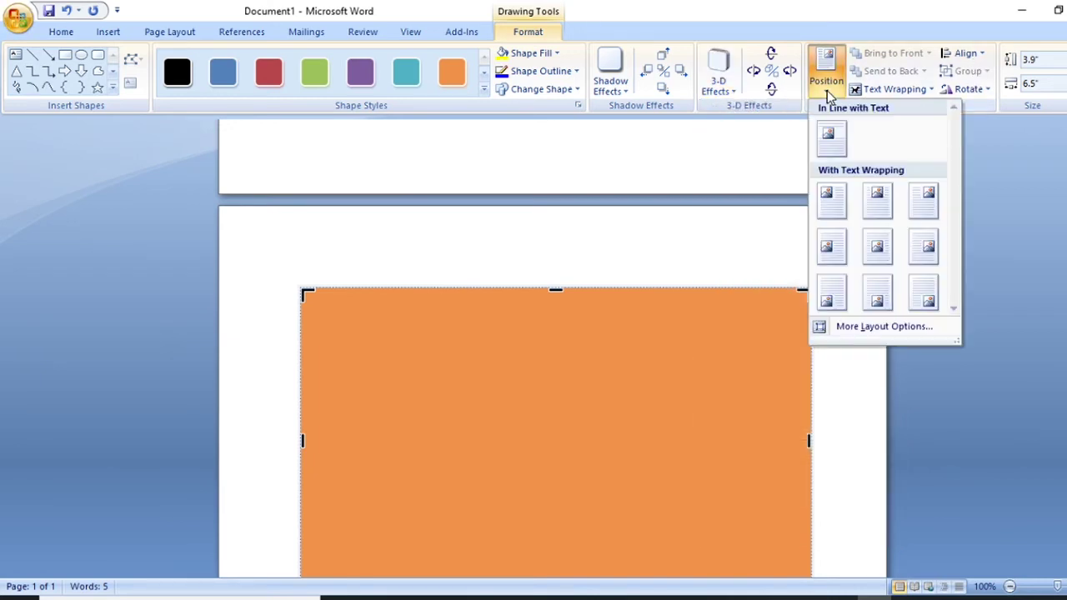
{"action": "left_click", "coordinate": [641, 158]}
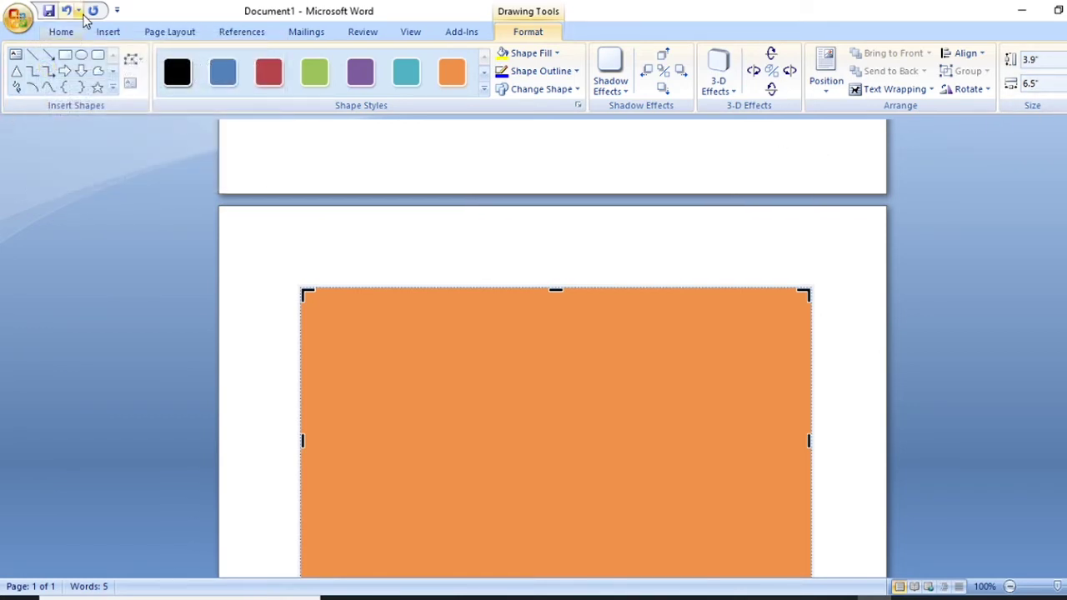
{"action": "left_click", "coordinate": [107, 31]}
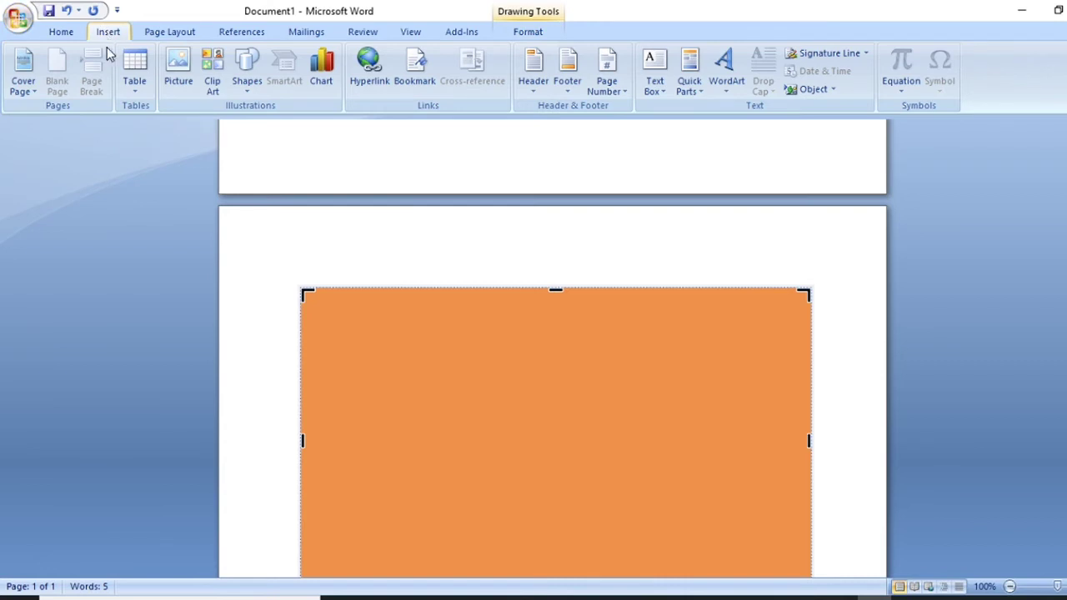
Hide white space between pages and browse SmartArt categories List, Process, Cycle, Hierarchy, Matrix, Pyramid
{"action": "double_click", "coordinate": [314, 198]}
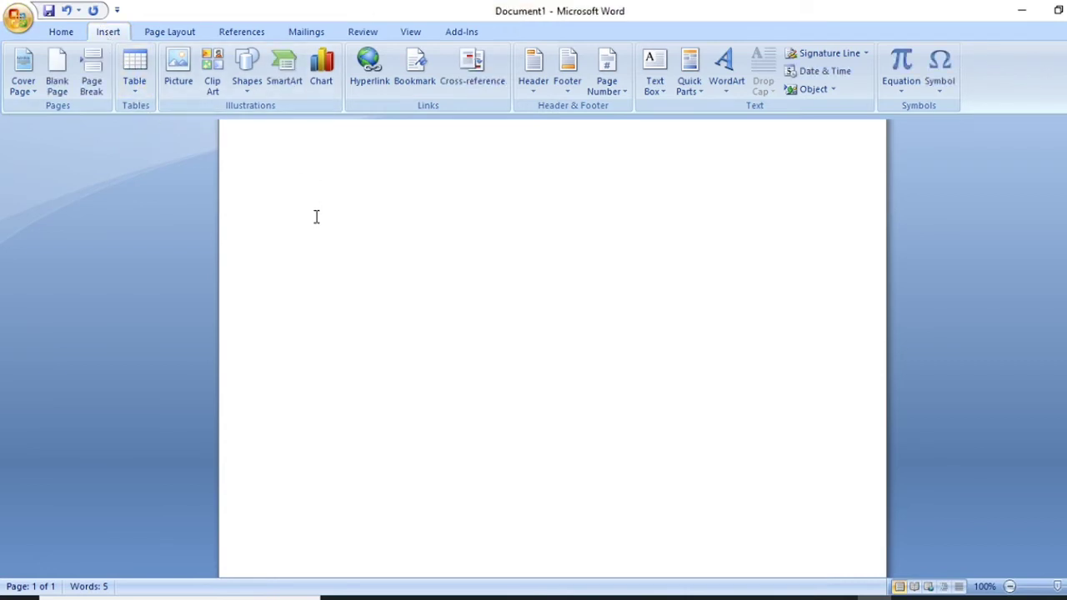
{"action": "left_click", "coordinate": [292, 94]}
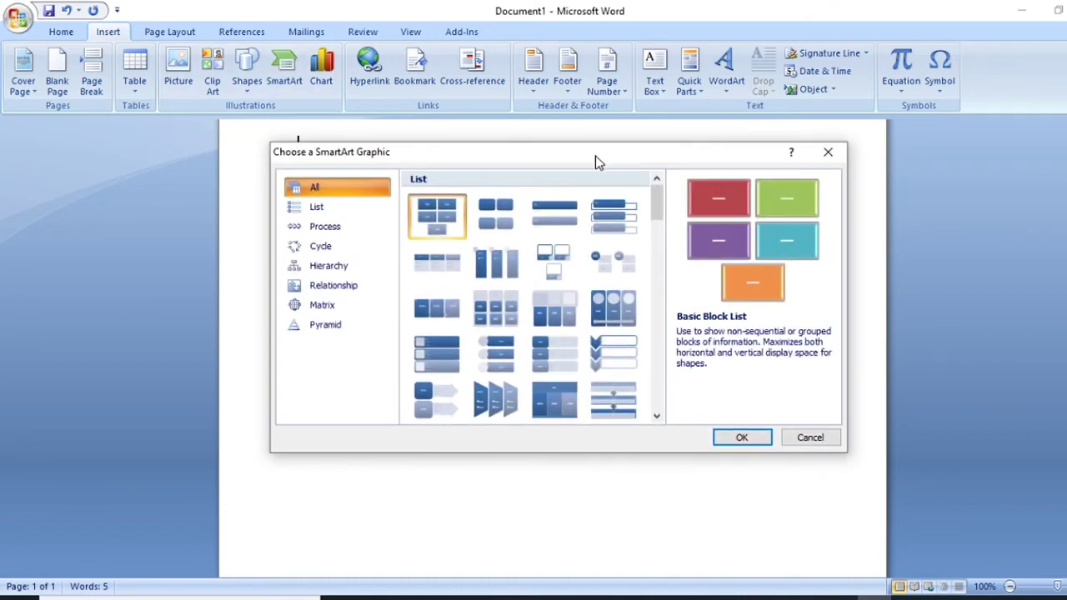
{"action": "left_click", "coordinate": [323, 207]}
{"action": "left_click", "coordinate": [325, 228]}
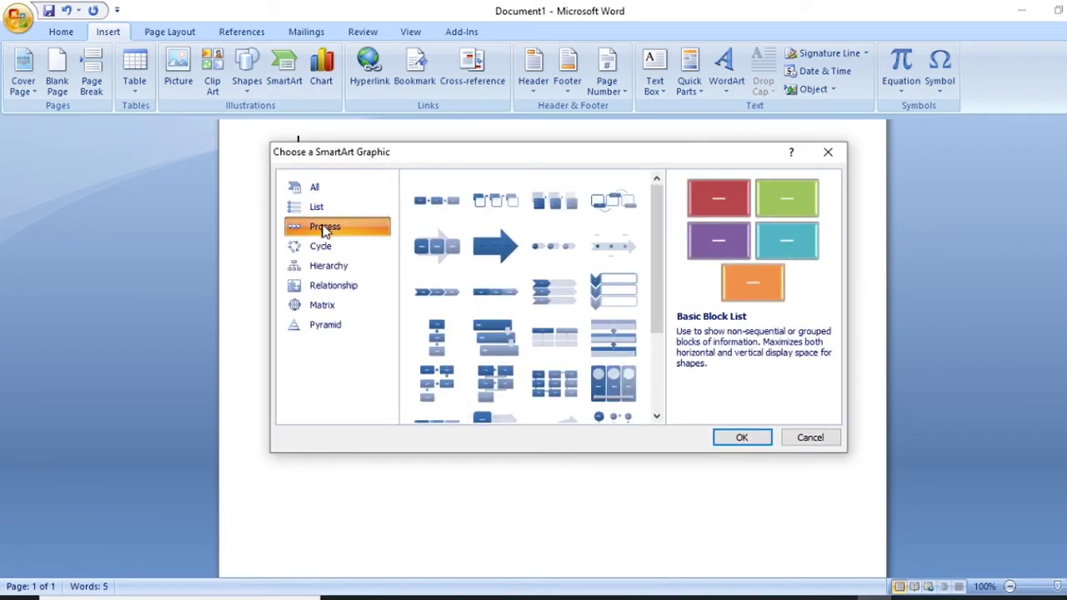
{"action": "left_click", "coordinate": [323, 246]}
{"action": "left_click", "coordinate": [326, 266]}
{"action": "left_click", "coordinate": [323, 305]}
{"action": "left_click", "coordinate": [325, 325]}
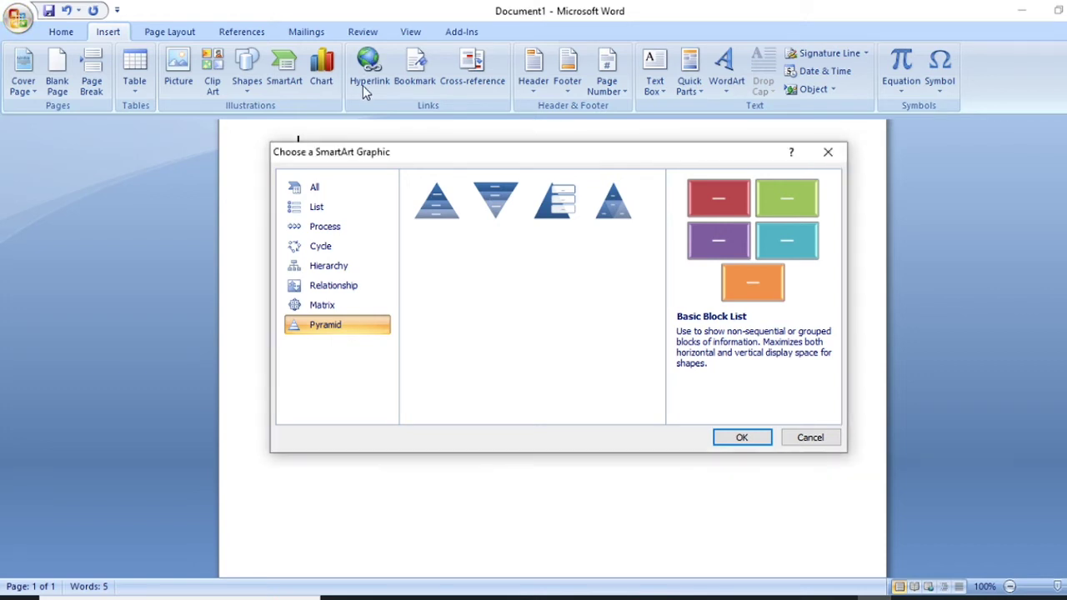
Close SmartArt, browse Bar, Area, XY, Stock, Surface, Doughnut, Radar and Bubble chart types, then close
{"action": "left_click", "coordinate": [827, 154]}
{"action": "left_click", "coordinate": [327, 77]}
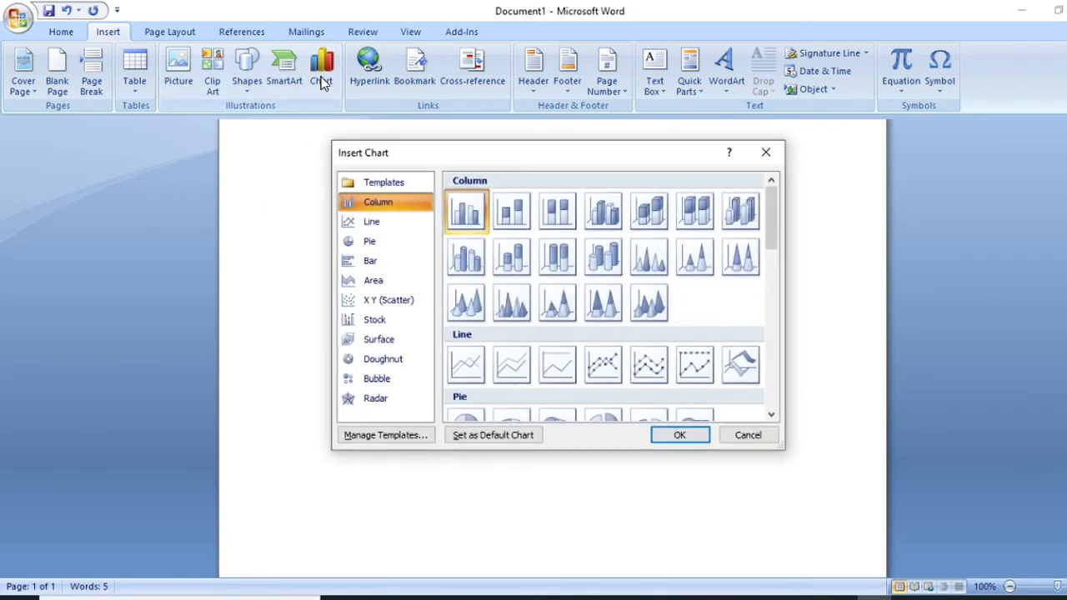
{"action": "left_click", "coordinate": [389, 260]}
{"action": "left_click", "coordinate": [397, 279]}
{"action": "left_click", "coordinate": [402, 302]}
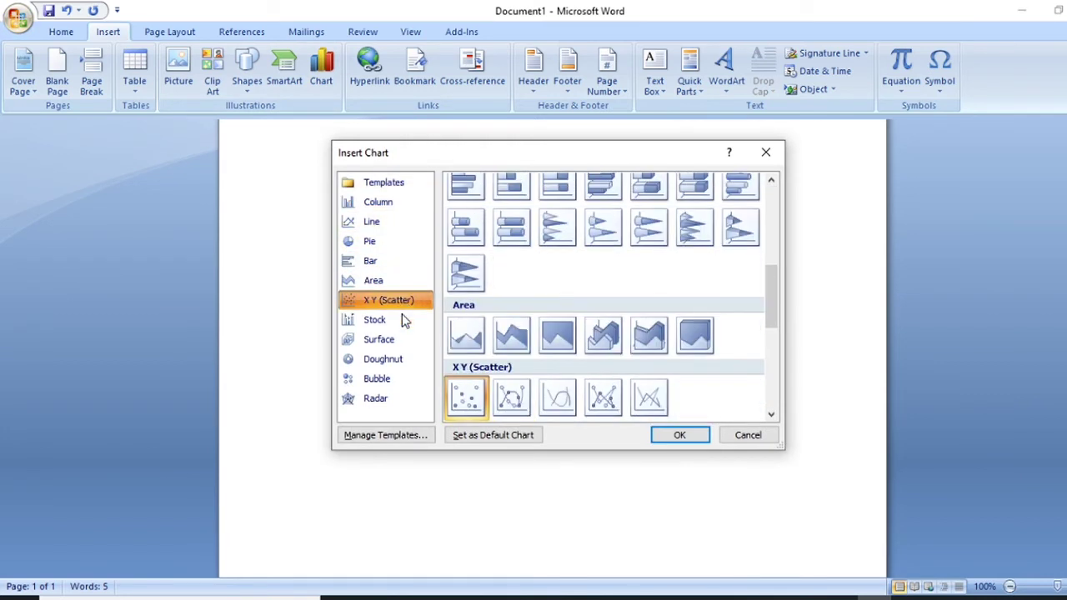
{"action": "left_click", "coordinate": [402, 317]}
{"action": "left_click", "coordinate": [401, 338]}
{"action": "left_click", "coordinate": [401, 358]}
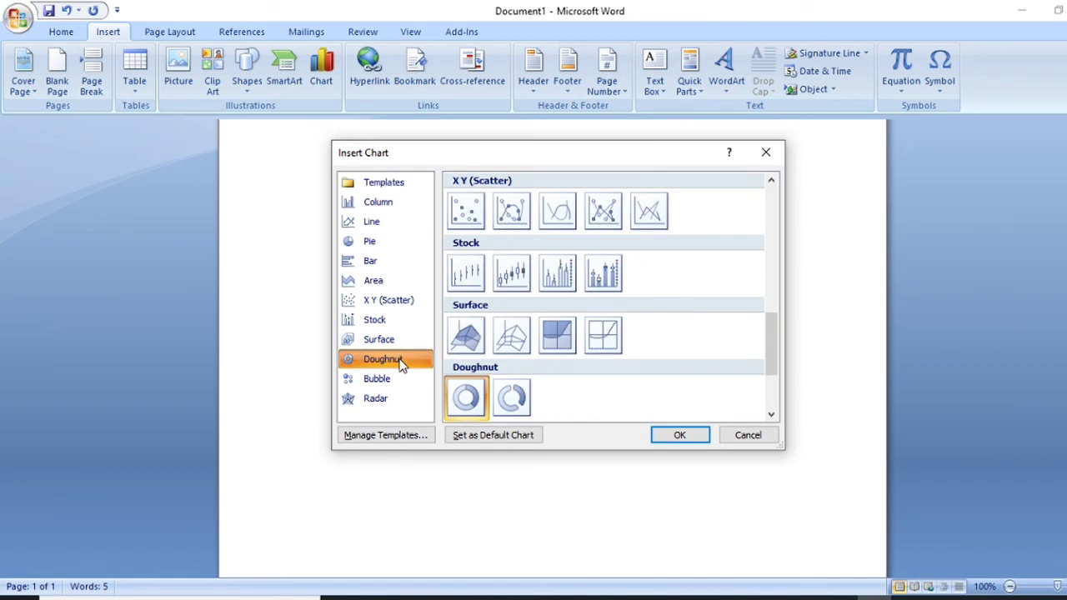
{"action": "left_click", "coordinate": [393, 398]}
{"action": "left_click", "coordinate": [395, 377]}
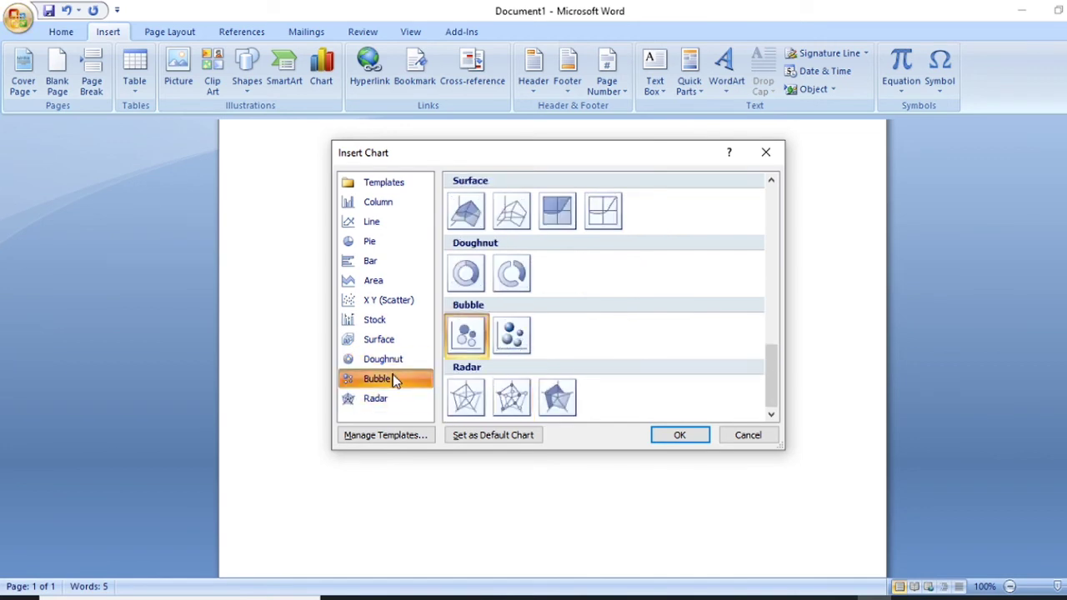
{"action": "left_click", "coordinate": [766, 152]}
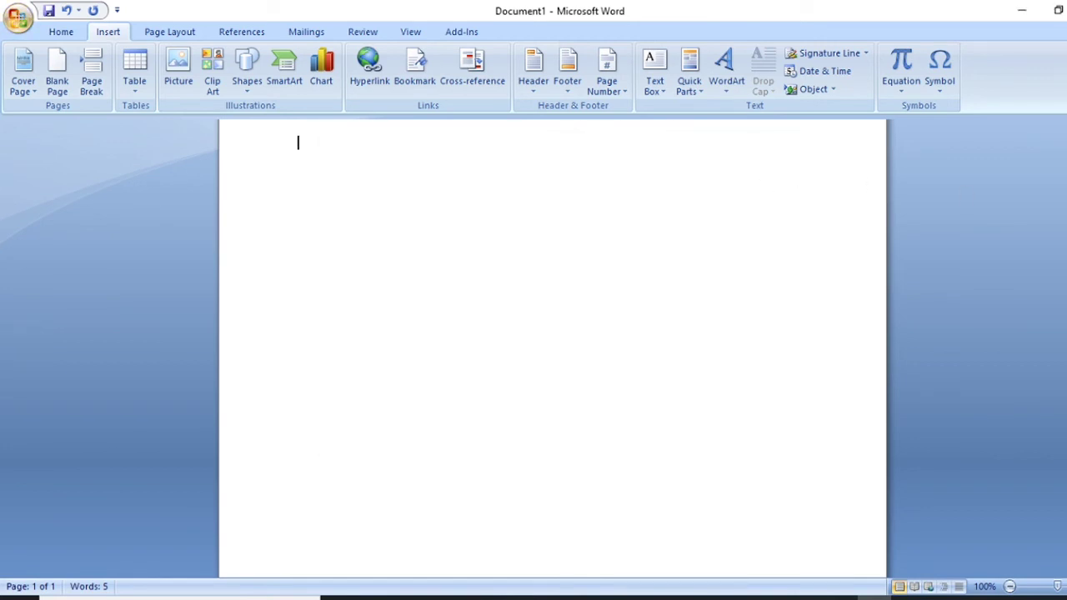
{"action": "left_click_drag", "start_coordinate": [1063, 133], "coordinate": [1060, 208]}
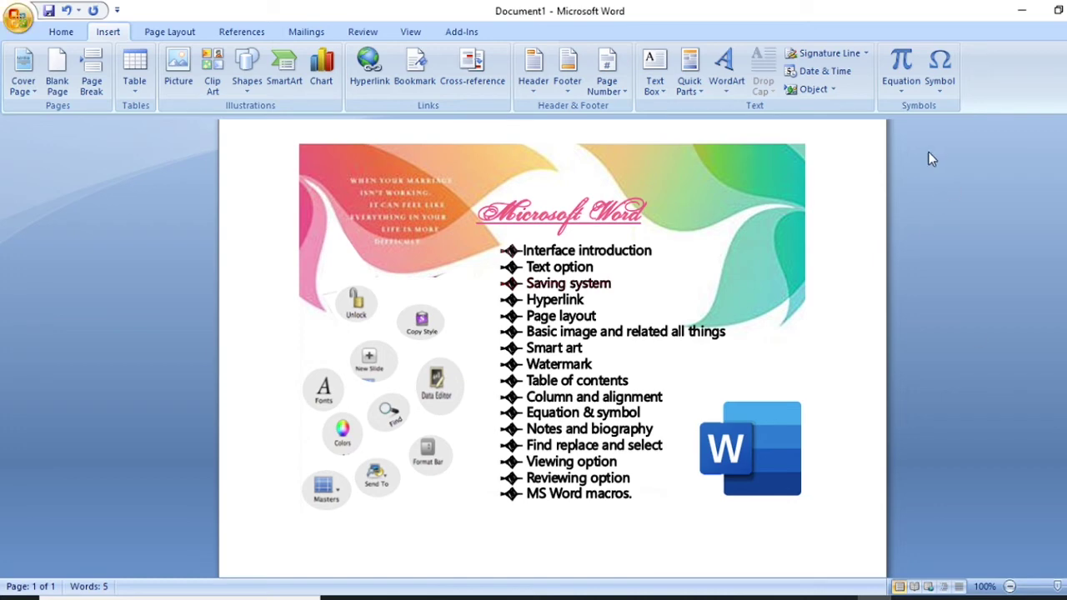
{"action": "left_click", "coordinate": [384, 85]}
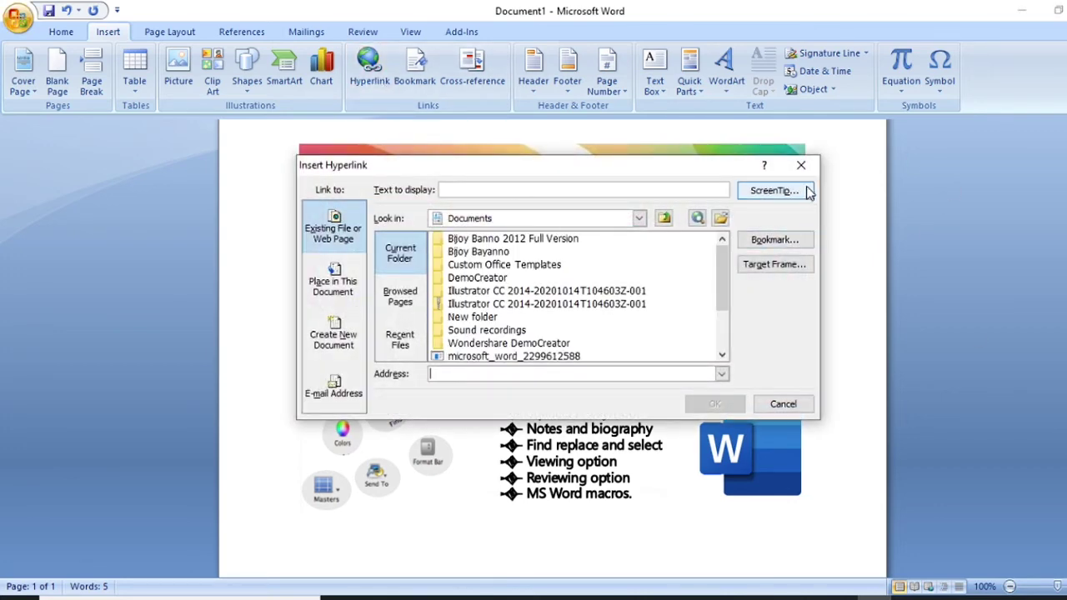
{"action": "left_click", "coordinate": [801, 165]}
{"action": "scroll", "coordinate": [830, 178], "scroll_direction": "up", "scroll_amount": 4}
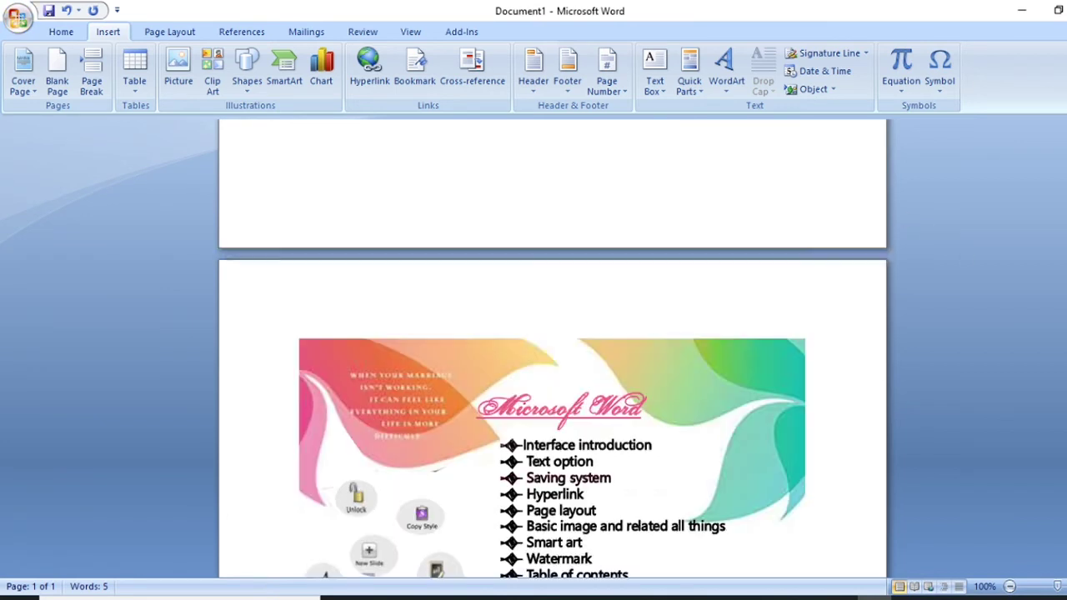
{"action": "scroll", "coordinate": [552, 350], "scroll_direction": "up", "scroll_amount": 5}
{"action": "scroll", "coordinate": [552, 350], "scroll_direction": "up", "scroll_amount": 3}
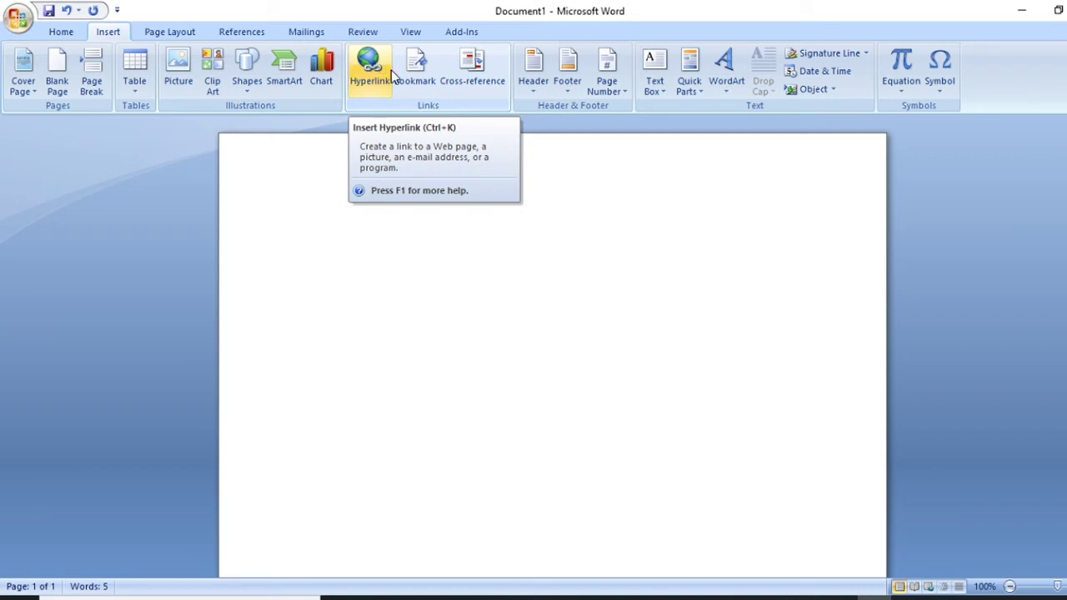
Check the Bookmark dialog and Header and Footer galleries without adding anything, then show the WordArt styles
{"action": "left_click", "coordinate": [422, 80]}
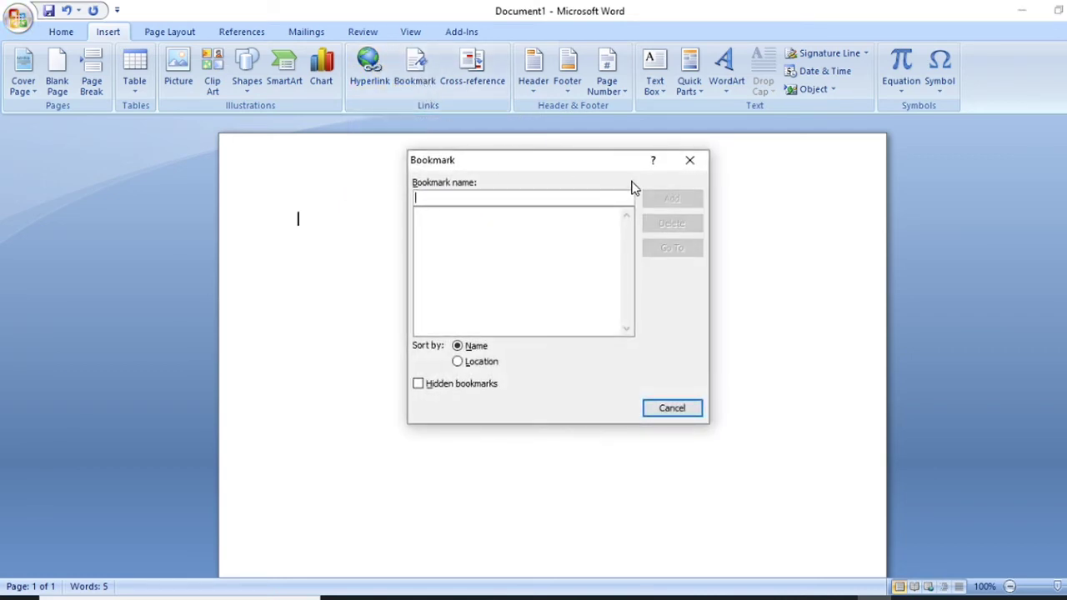
{"action": "left_click", "coordinate": [687, 161]}
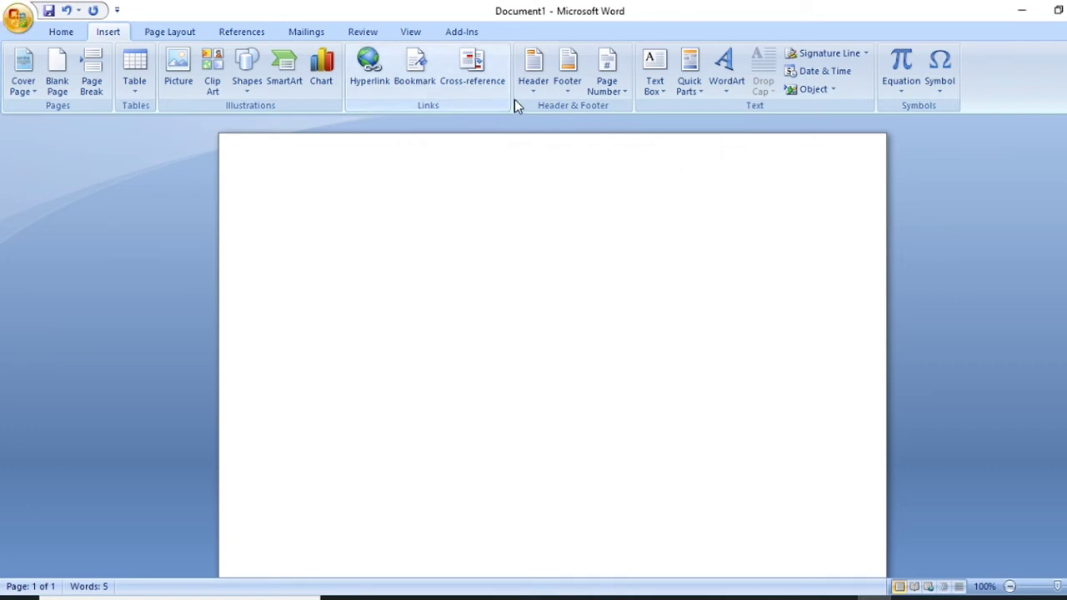
{"action": "left_click", "coordinate": [528, 90]}
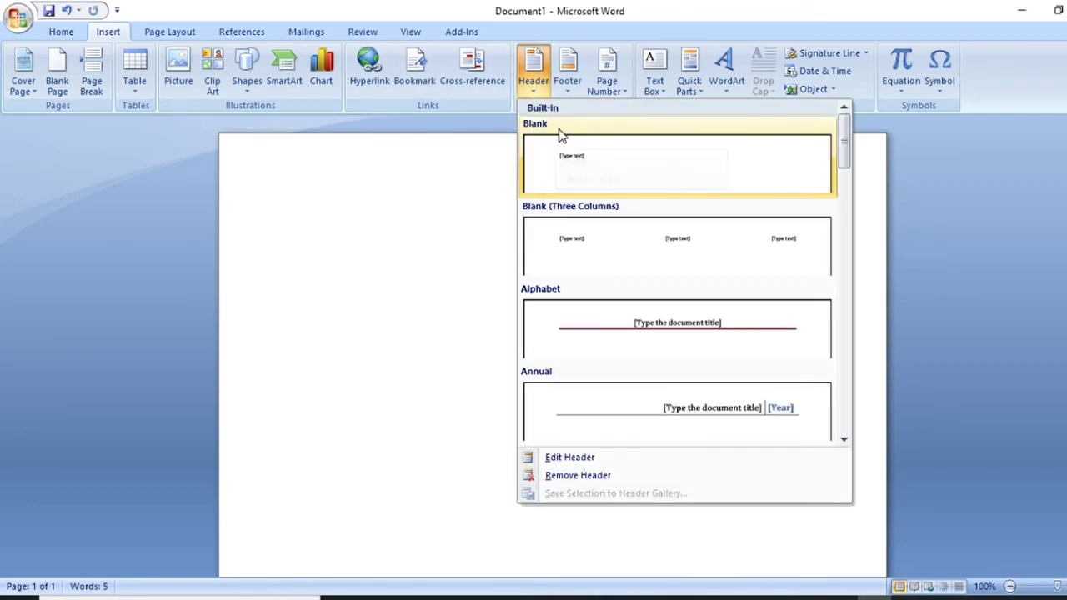
{"action": "left_click", "coordinate": [568, 77]}
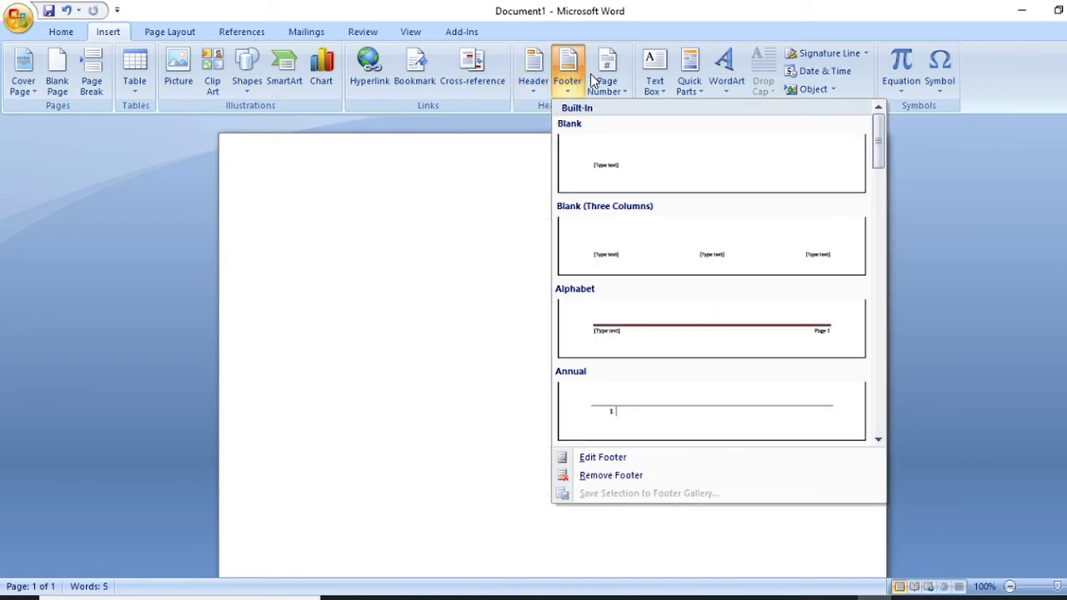
{"action": "left_click", "coordinate": [570, 75]}
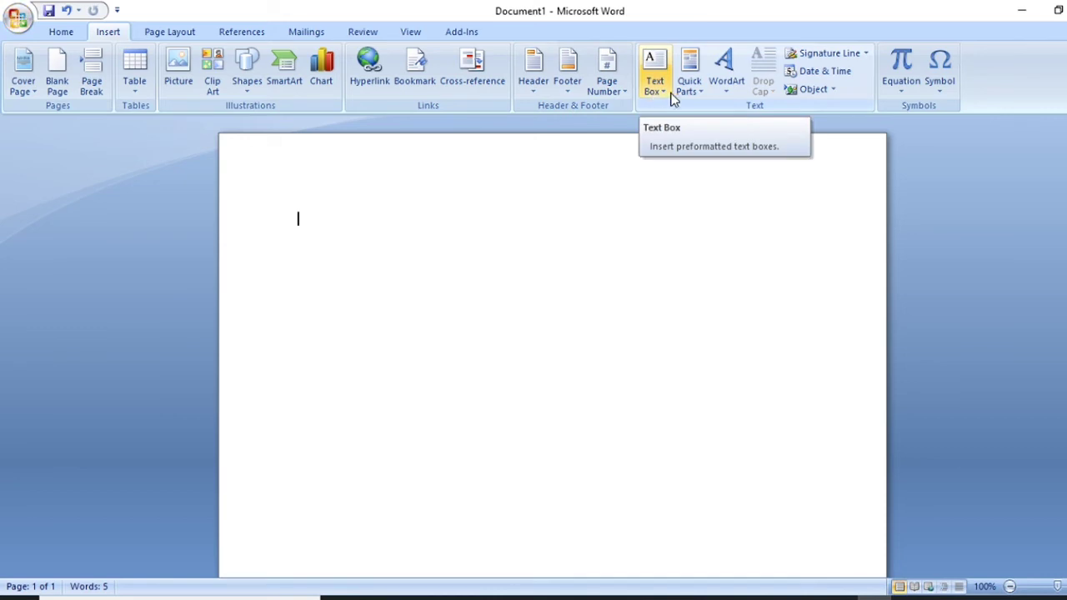
{"action": "left_click", "coordinate": [721, 87]}
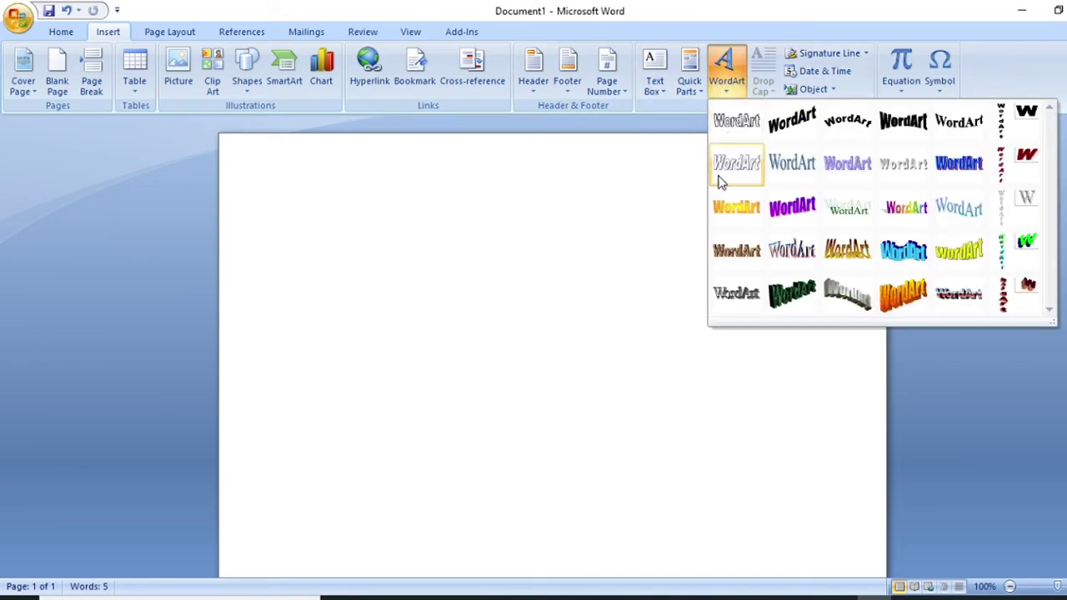
Dismiss WordArt and scroll through built-in equations like Area of Circle and Quadratic Formula, inserting none
{"action": "left_click", "coordinate": [600, 176]}
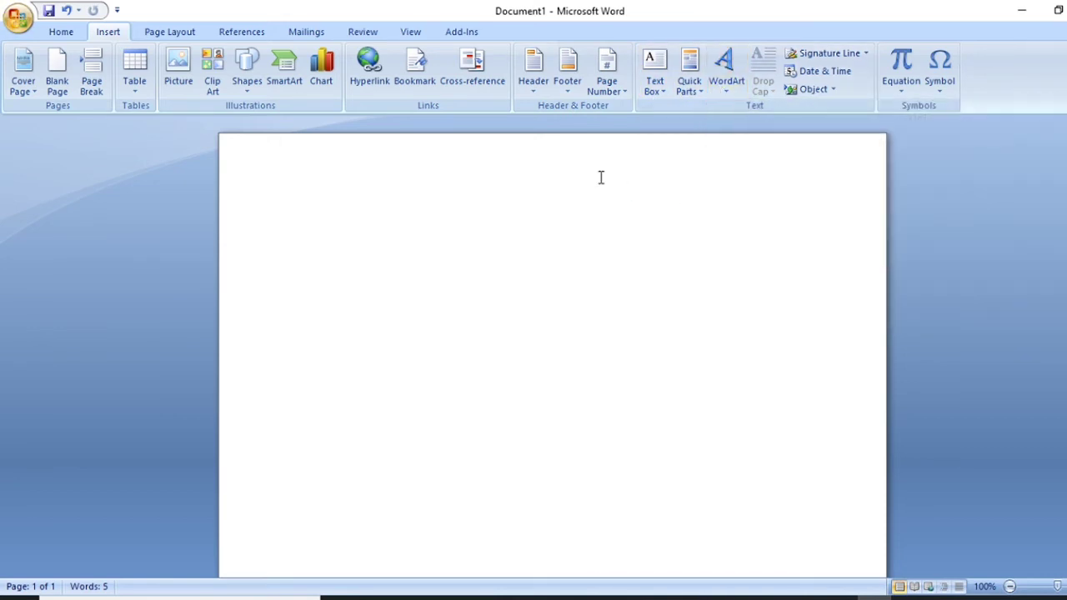
{"action": "left_click", "coordinate": [898, 89]}
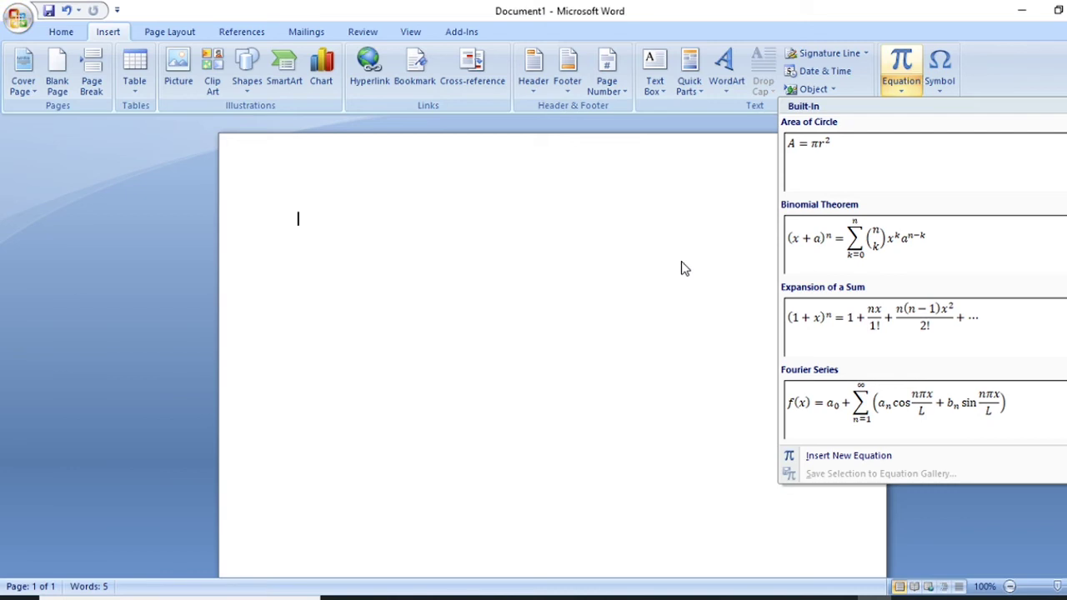
{"action": "scroll", "coordinate": [922, 273], "scroll_direction": "down", "scroll_amount": 3}
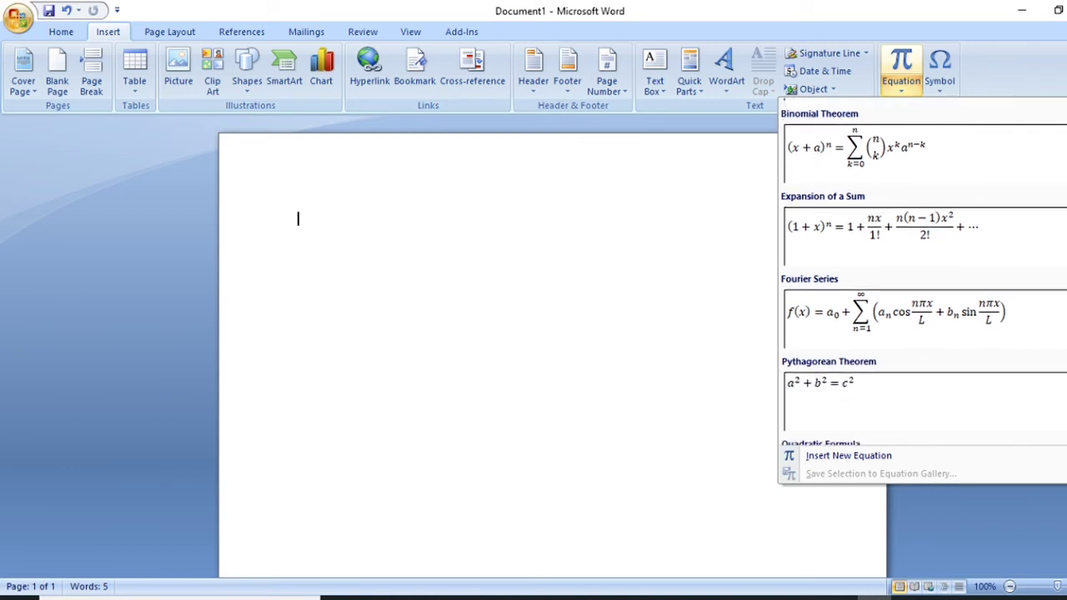
{"action": "scroll", "coordinate": [922, 272], "scroll_direction": "down", "scroll_amount": 2}
{"action": "scroll", "coordinate": [921, 273], "scroll_direction": "down", "scroll_amount": 3}
{"action": "scroll", "coordinate": [922, 272], "scroll_direction": "down", "scroll_amount": 1}
{"action": "scroll", "coordinate": [922, 272], "scroll_direction": "down", "scroll_amount": 1}
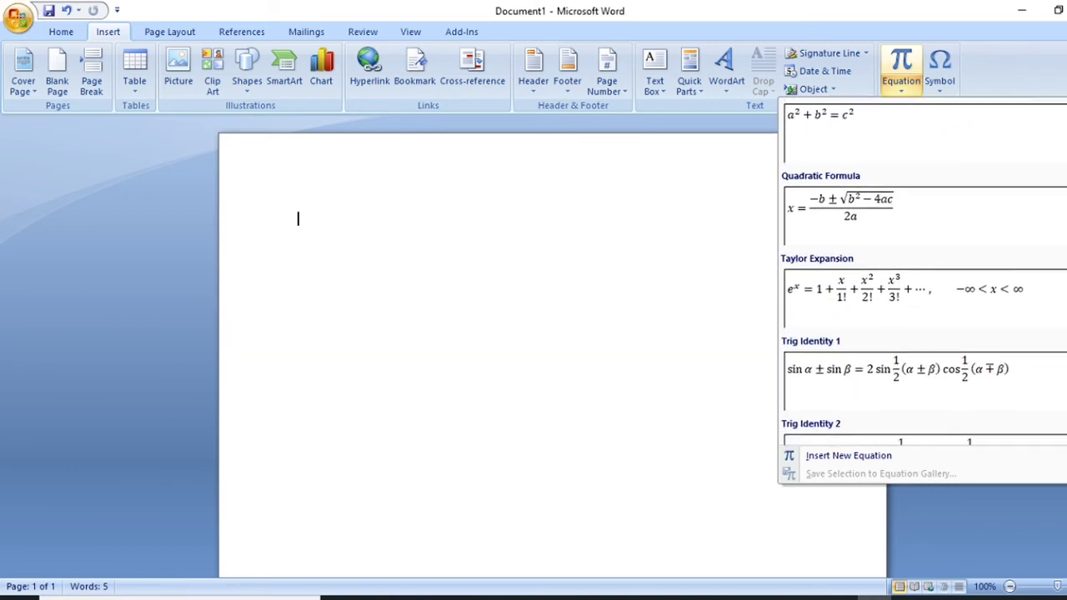
{"action": "scroll", "coordinate": [921, 273], "scroll_direction": "up", "scroll_amount": 2}
{"action": "scroll", "coordinate": [922, 272], "scroll_direction": "up", "scroll_amount": 3}
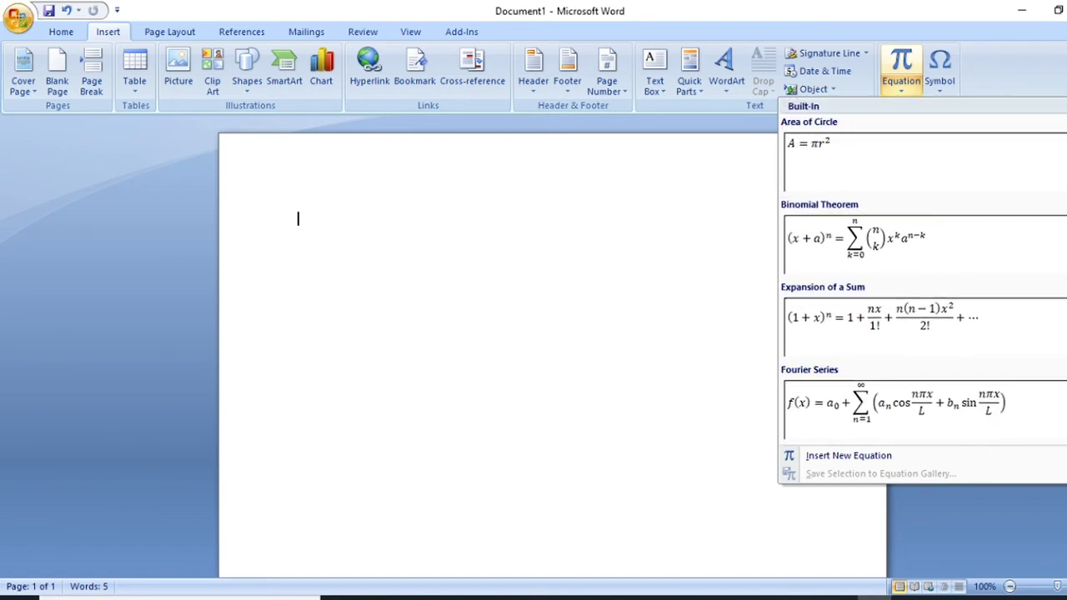
{"action": "left_click", "coordinate": [714, 276]}
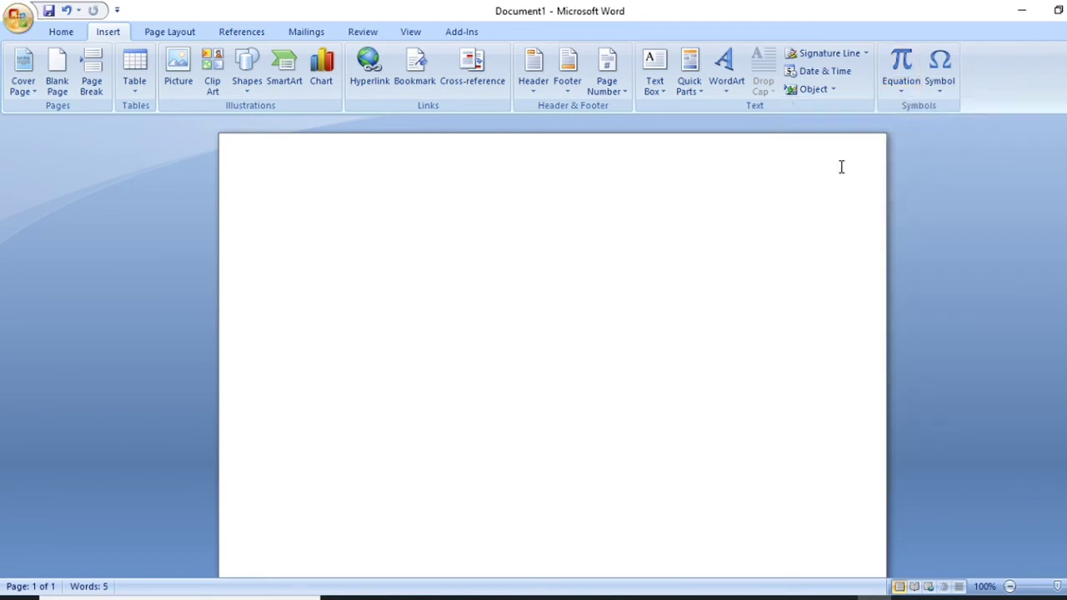
Bring up the common symbols and the full Symbol dialog, then close it with no symbol inserted
{"action": "left_click", "coordinate": [944, 86]}
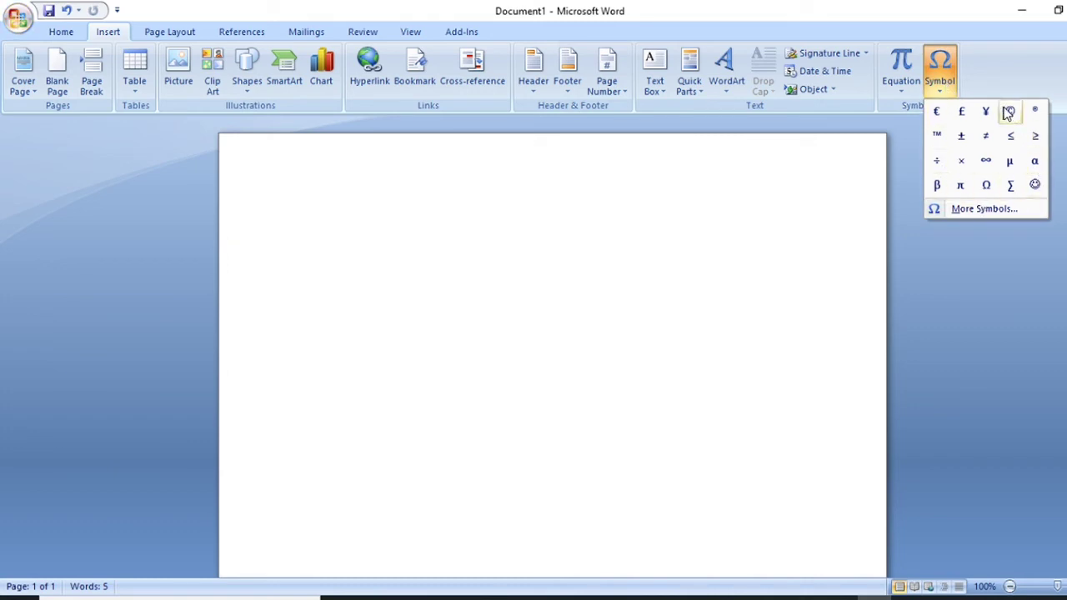
{"action": "left_click", "coordinate": [985, 208]}
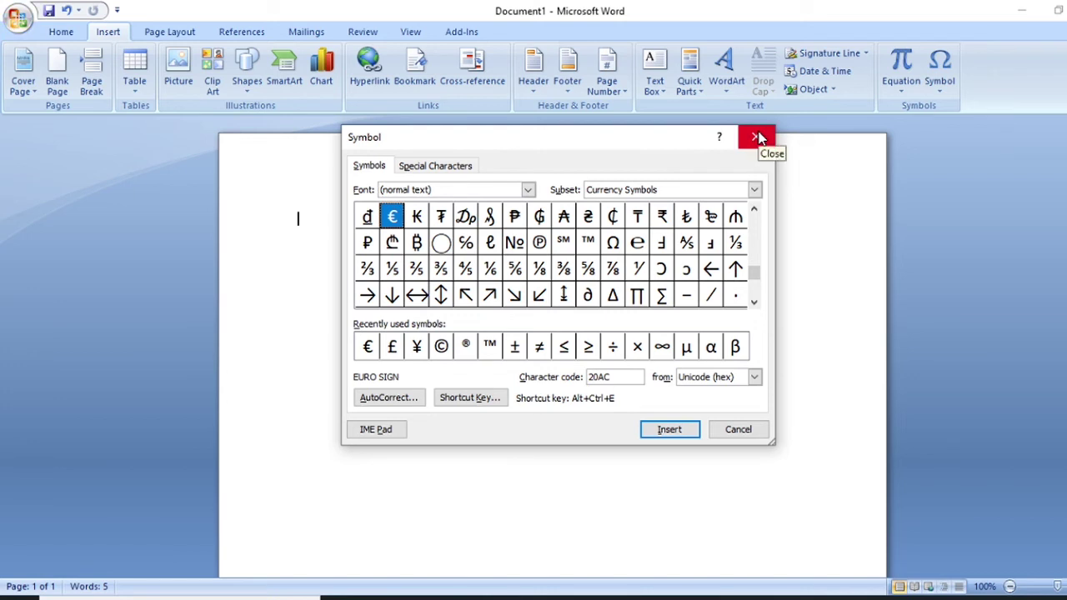
{"action": "left_click", "coordinate": [757, 137]}
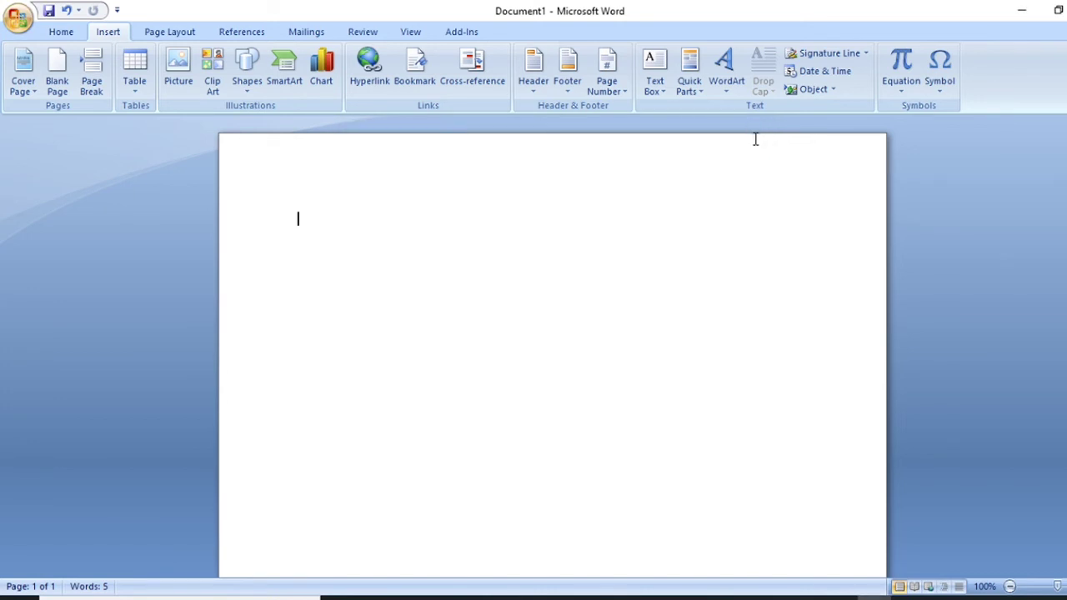
On Page Layout, preview the theme colours, preset margins, orientation choices and paper sizes
{"action": "left_click", "coordinate": [181, 33]}
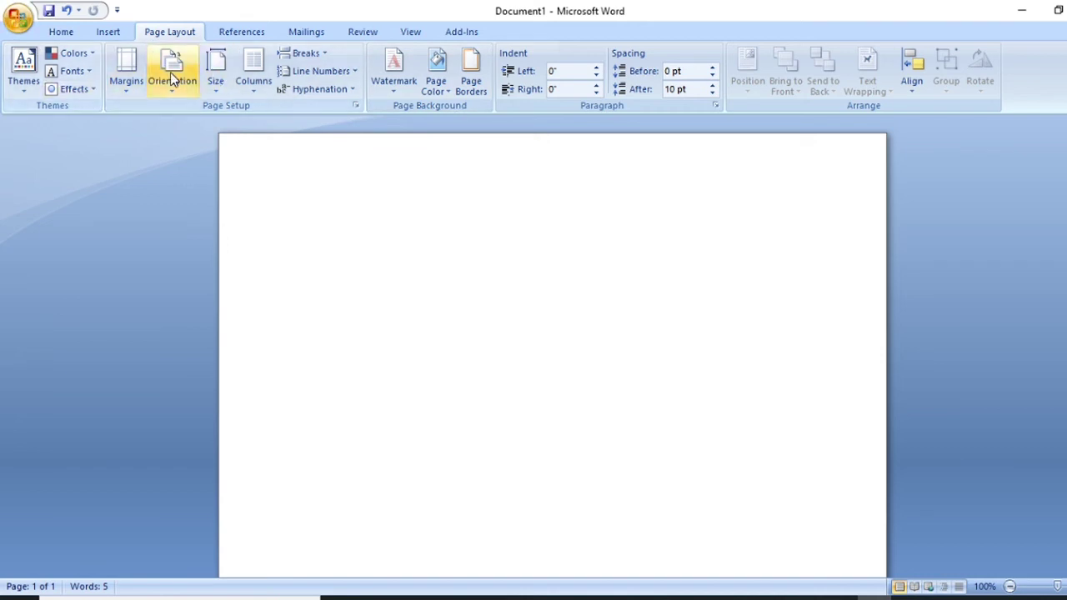
{"action": "left_click", "coordinate": [83, 53]}
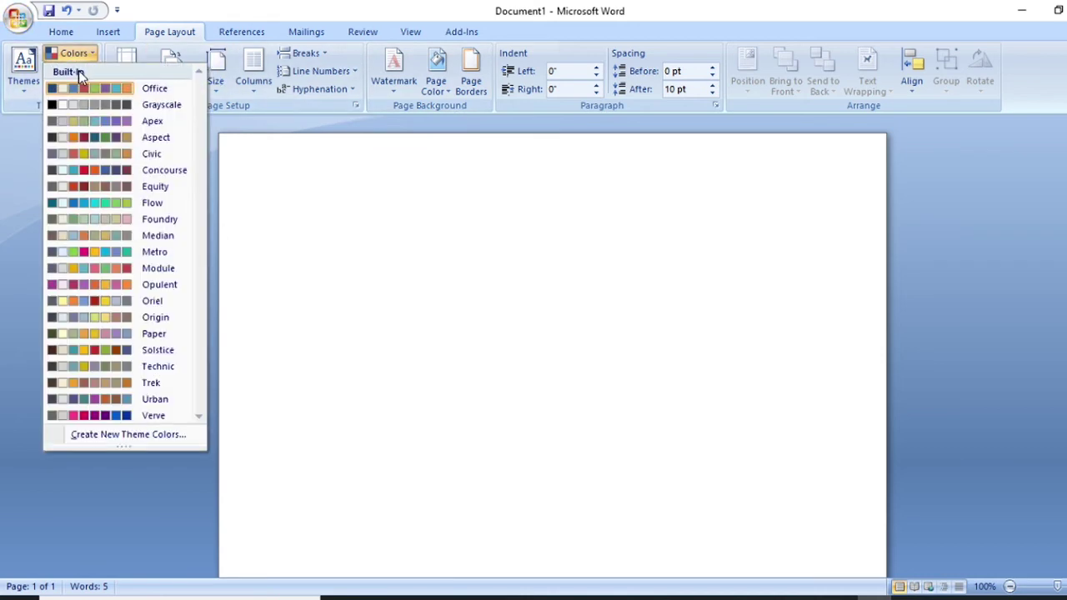
{"action": "left_click", "coordinate": [124, 97]}
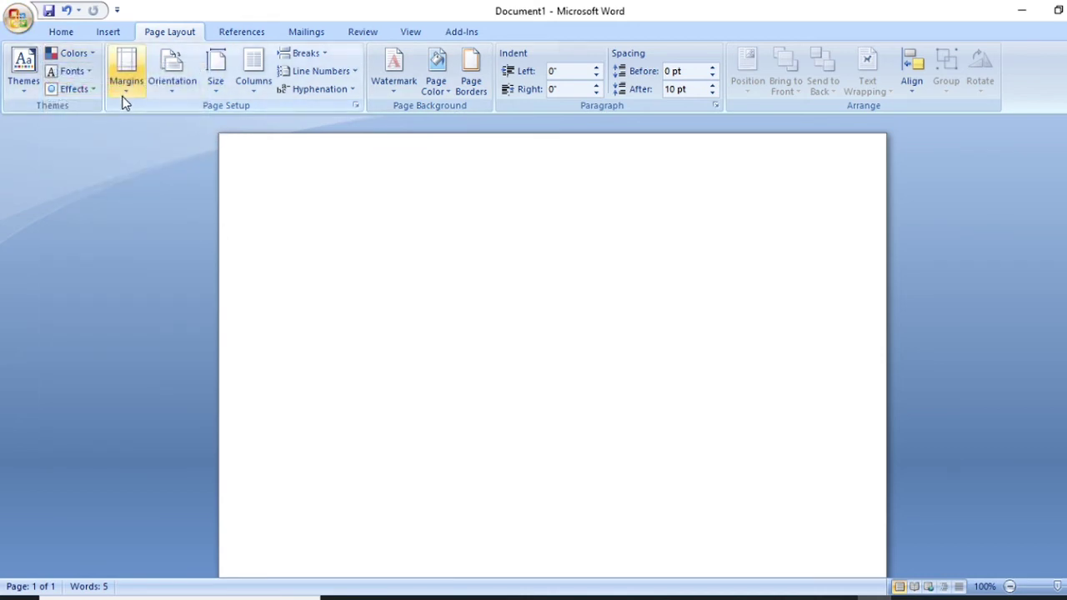
{"action": "left_click", "coordinate": [126, 96]}
{"action": "left_click", "coordinate": [167, 92]}
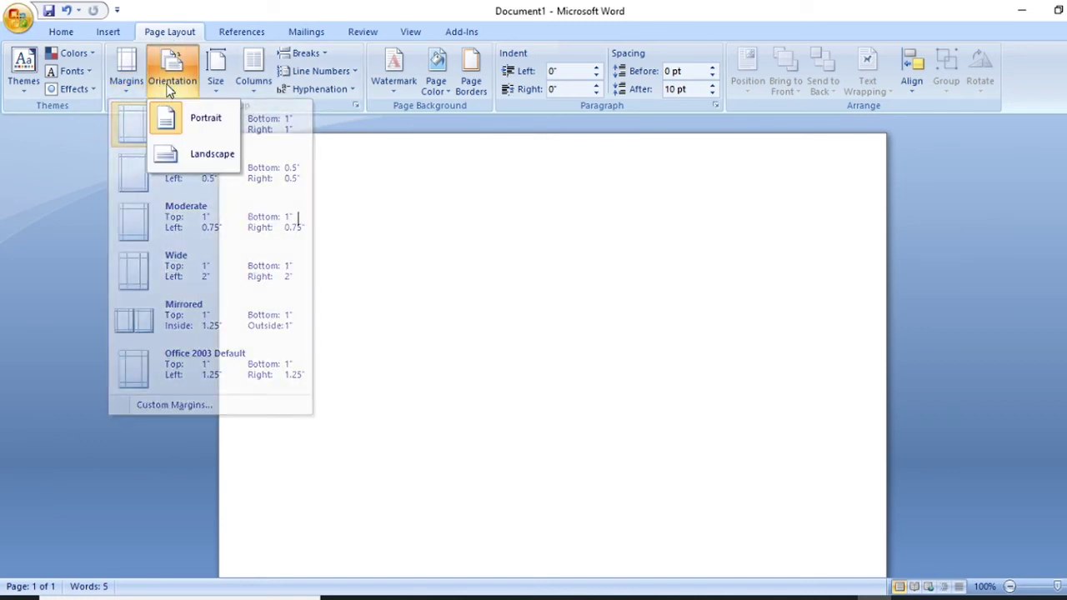
{"action": "left_click", "coordinate": [219, 89]}
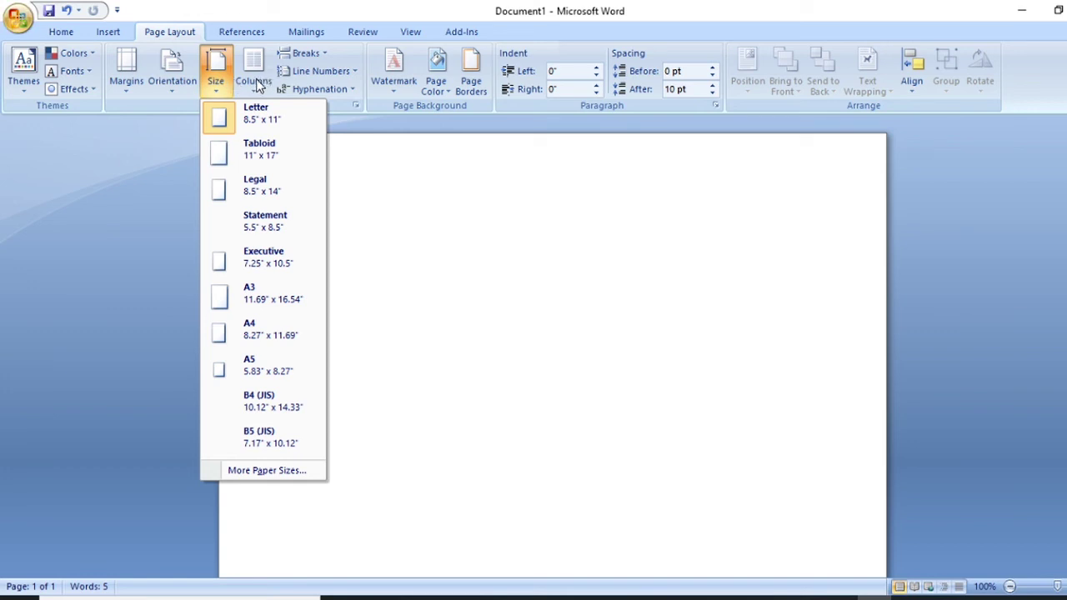
Look over the column layouts, page and section breaks, and line numbering options, changing nothing
{"action": "left_click", "coordinate": [256, 80]}
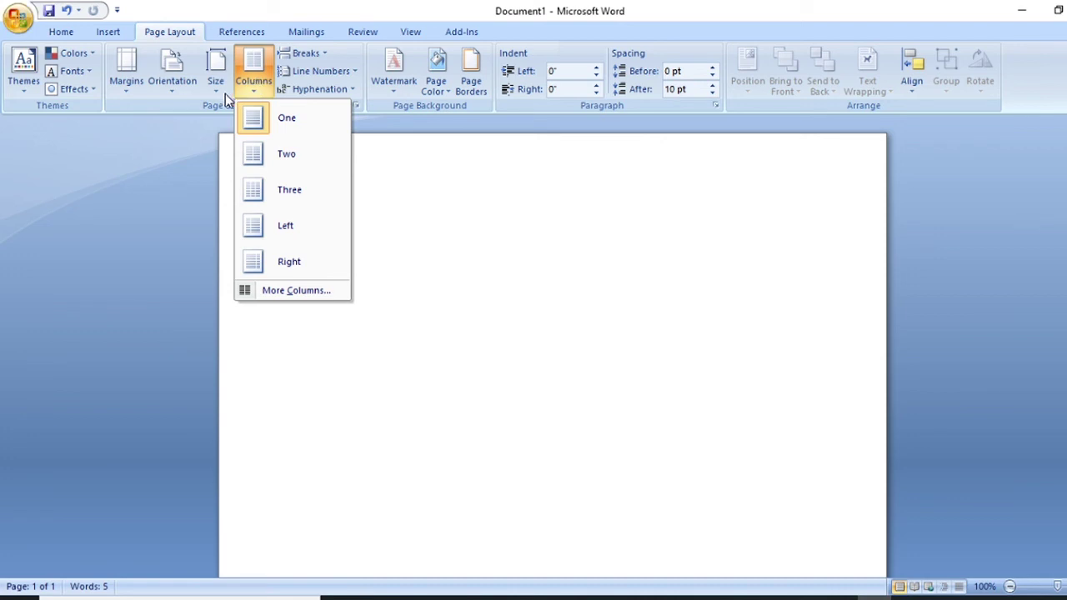
{"action": "left_click", "coordinate": [320, 53]}
{"action": "left_click", "coordinate": [534, 172]}
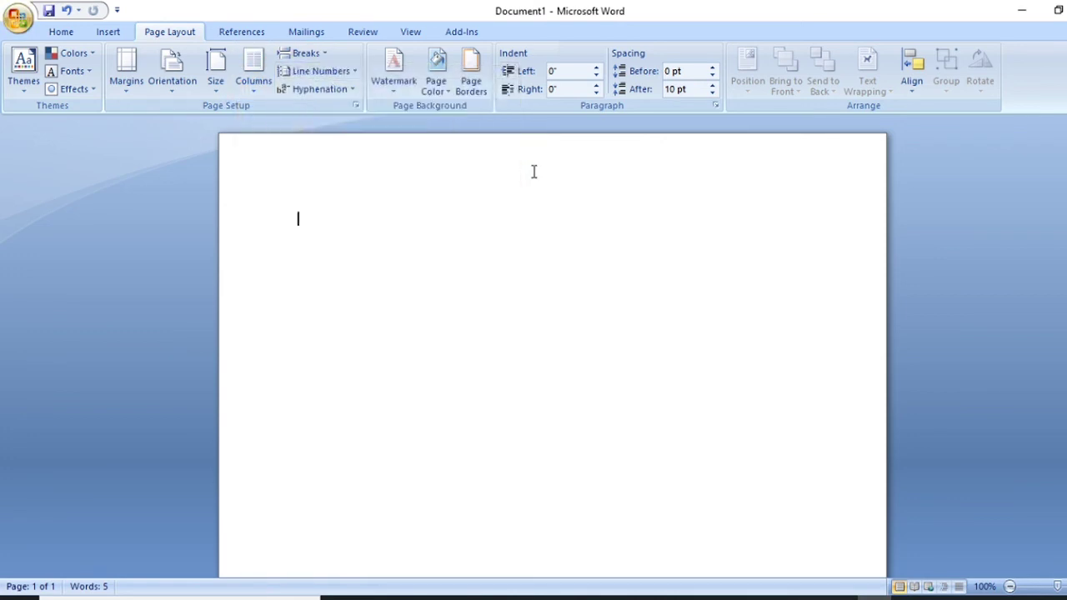
{"action": "left_click", "coordinate": [335, 73]}
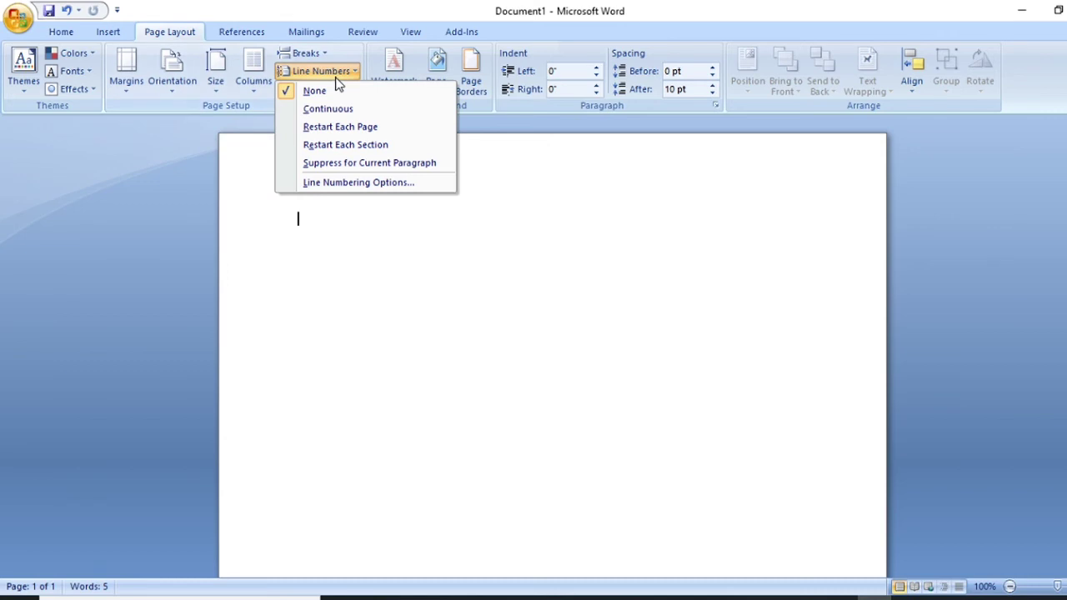
{"action": "left_click", "coordinate": [332, 208]}
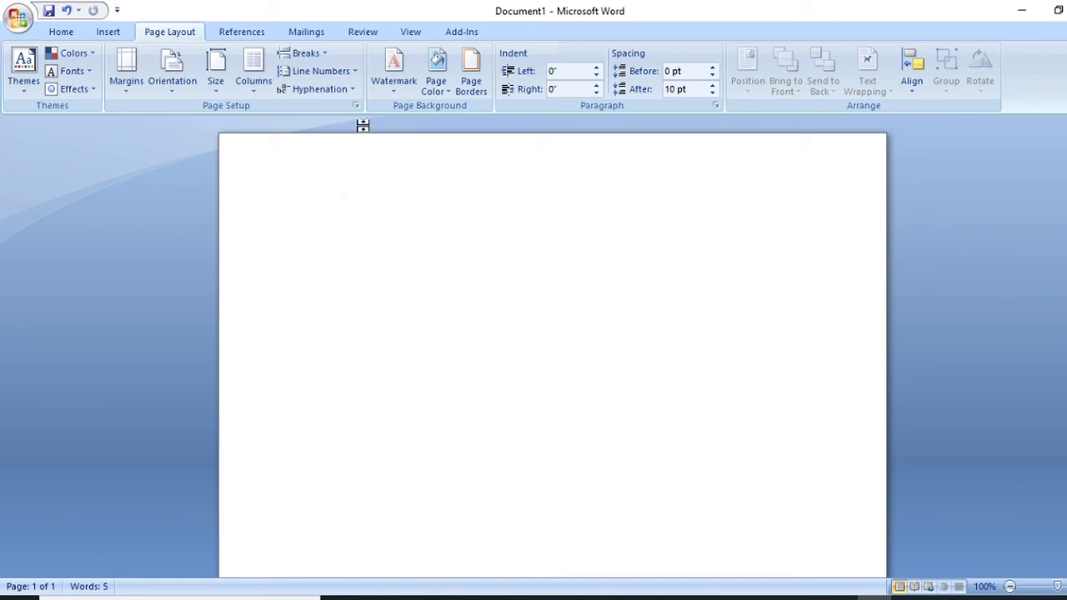
Browse watermark presets, page colours and page border settings without applying any, then show References
{"action": "left_click", "coordinate": [388, 89]}
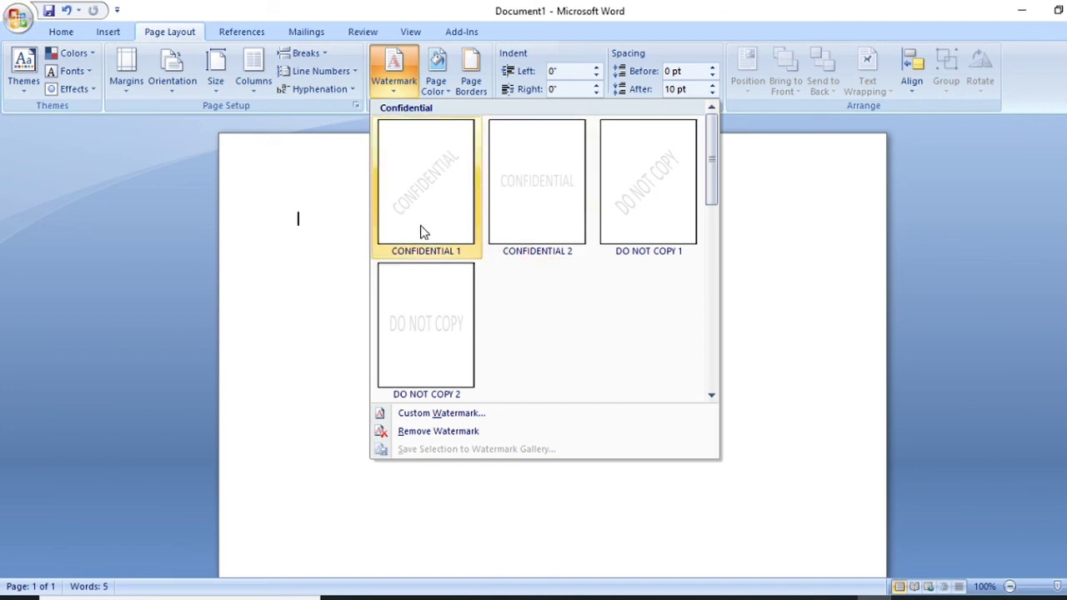
{"action": "left_click", "coordinate": [314, 277]}
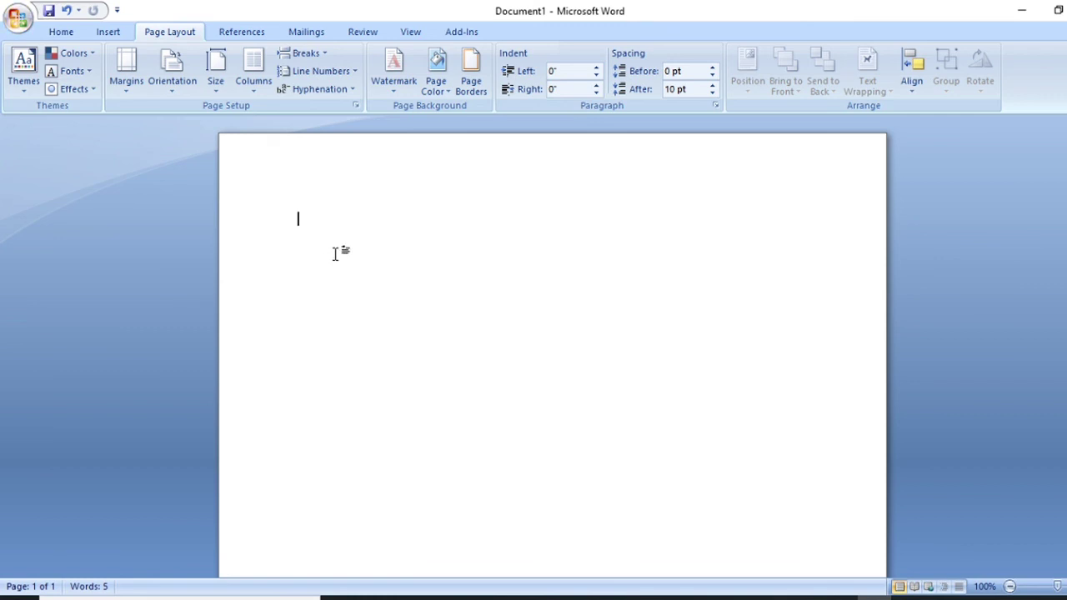
{"action": "left_click", "coordinate": [440, 90]}
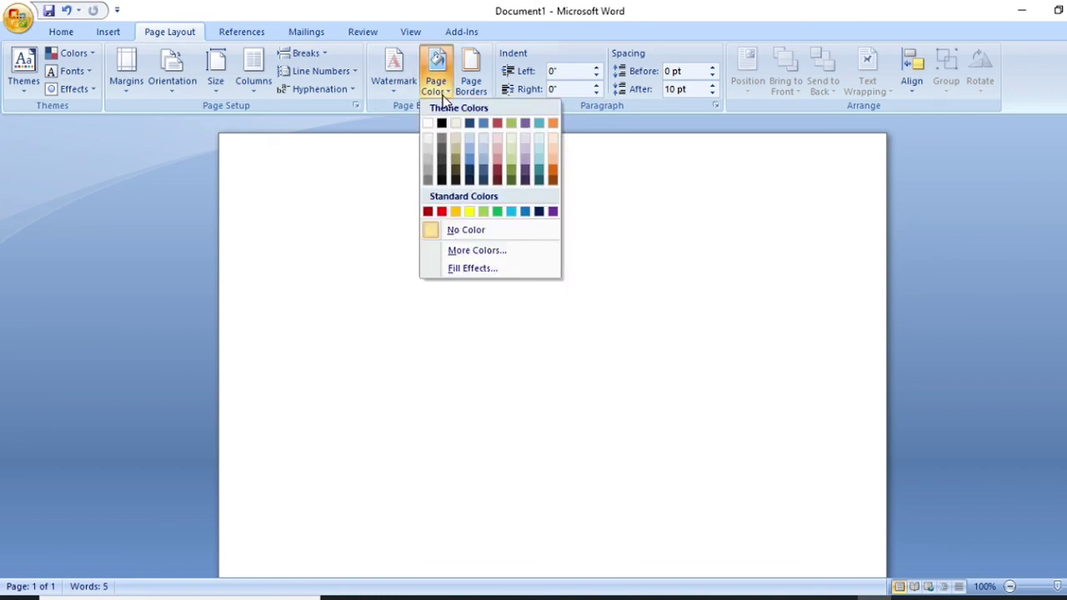
{"action": "left_click", "coordinate": [469, 87]}
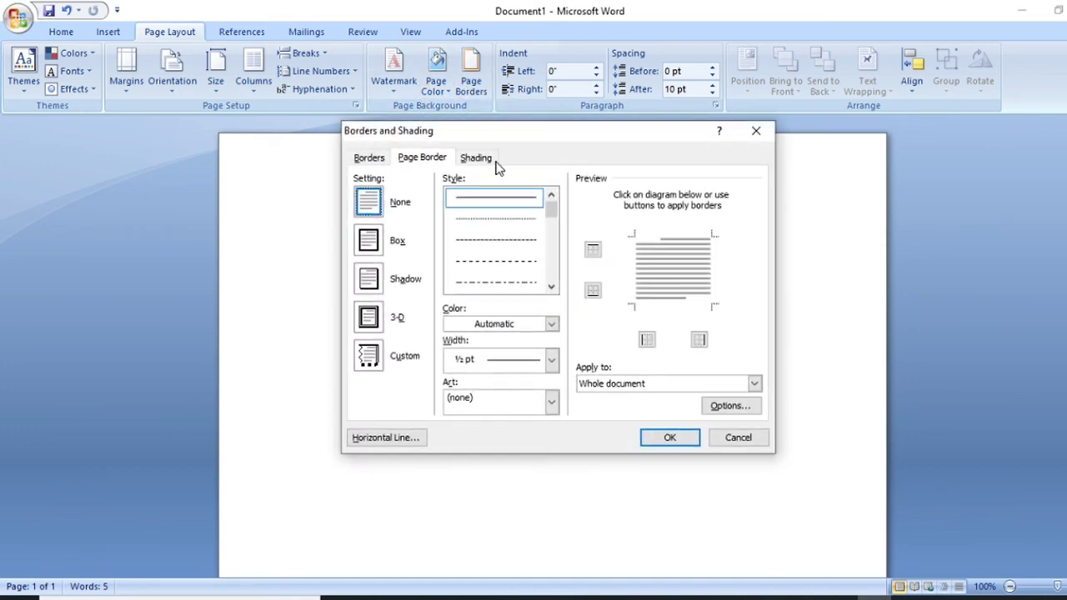
{"action": "left_click", "coordinate": [754, 132]}
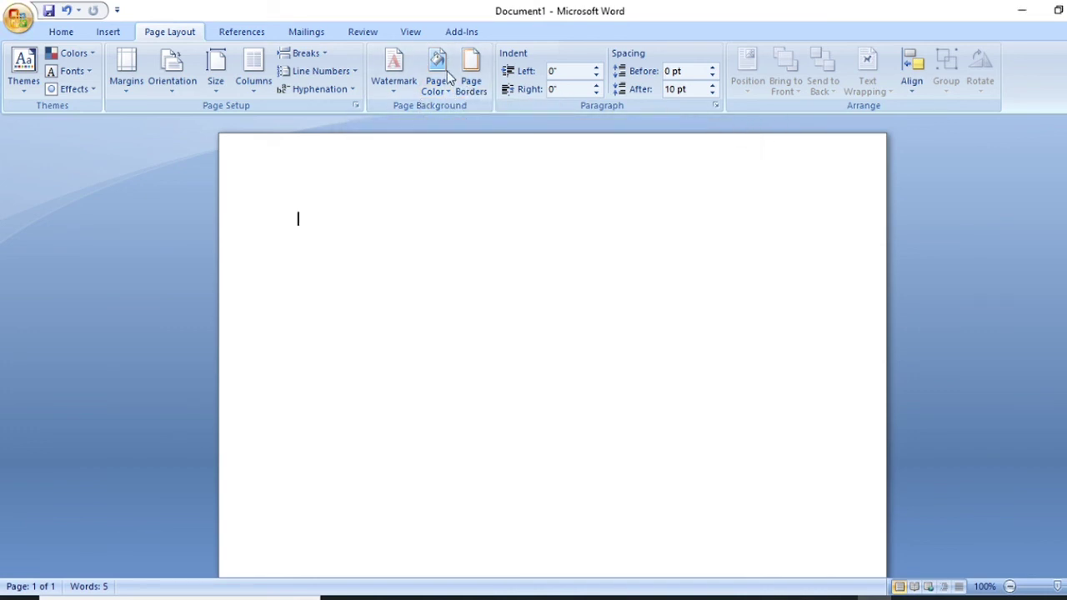
{"action": "left_click", "coordinate": [250, 33]}
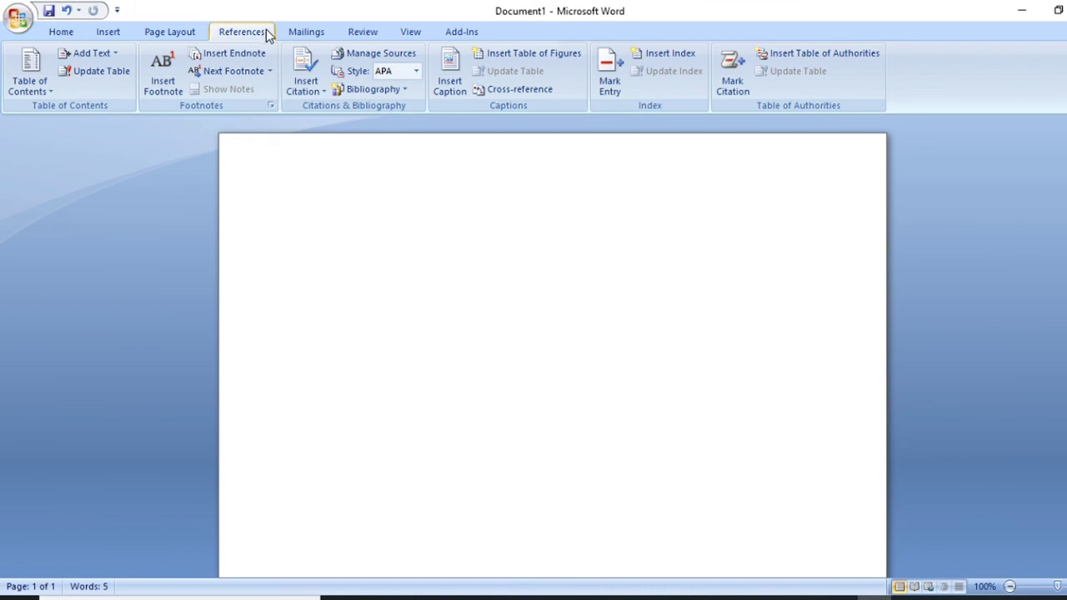
Glance over the Mailings, Review and View tabs, ending back on the Home tab
{"action": "left_click", "coordinate": [293, 32]}
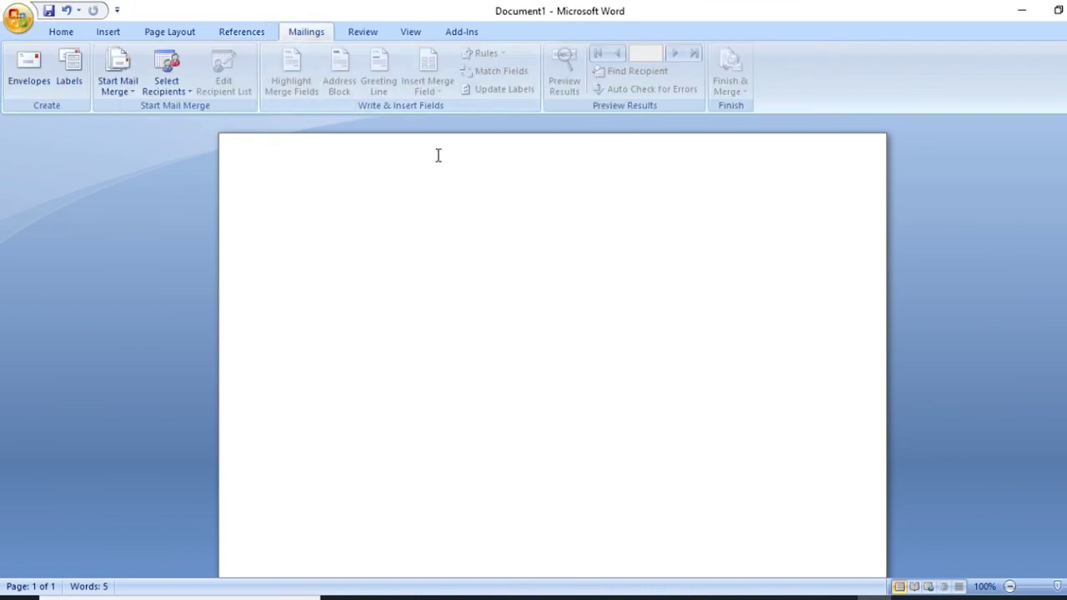
{"action": "left_click", "coordinate": [375, 35]}
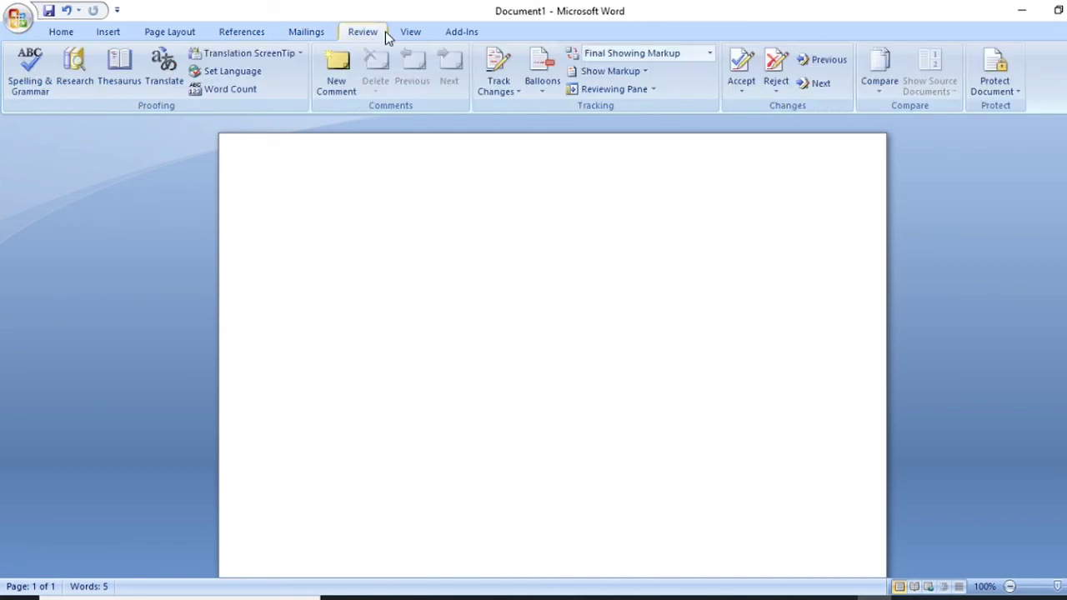
{"action": "left_click", "coordinate": [401, 34]}
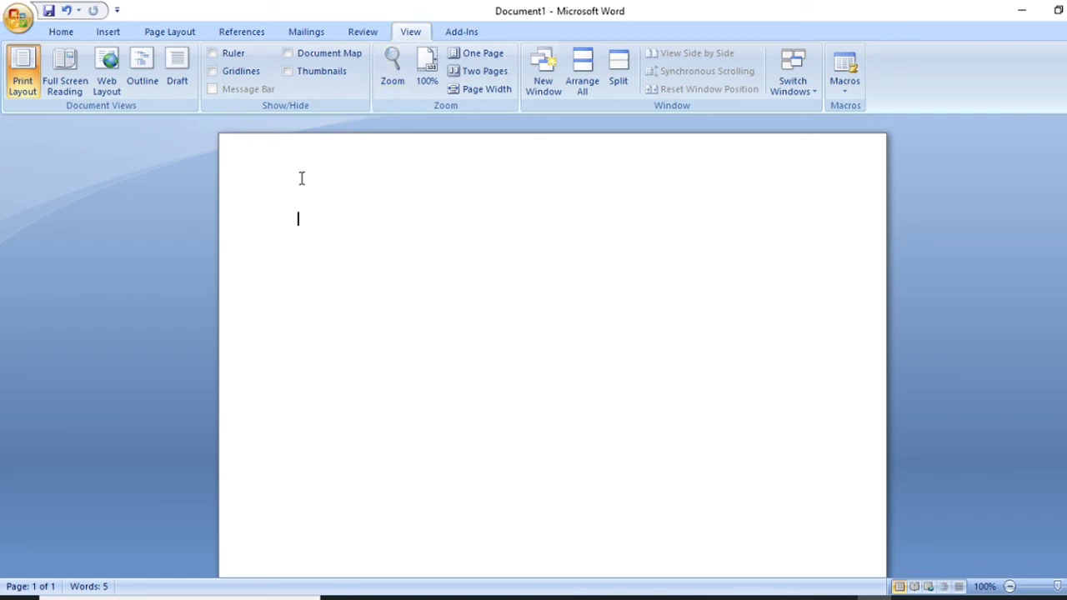
{"action": "left_click", "coordinate": [74, 34]}
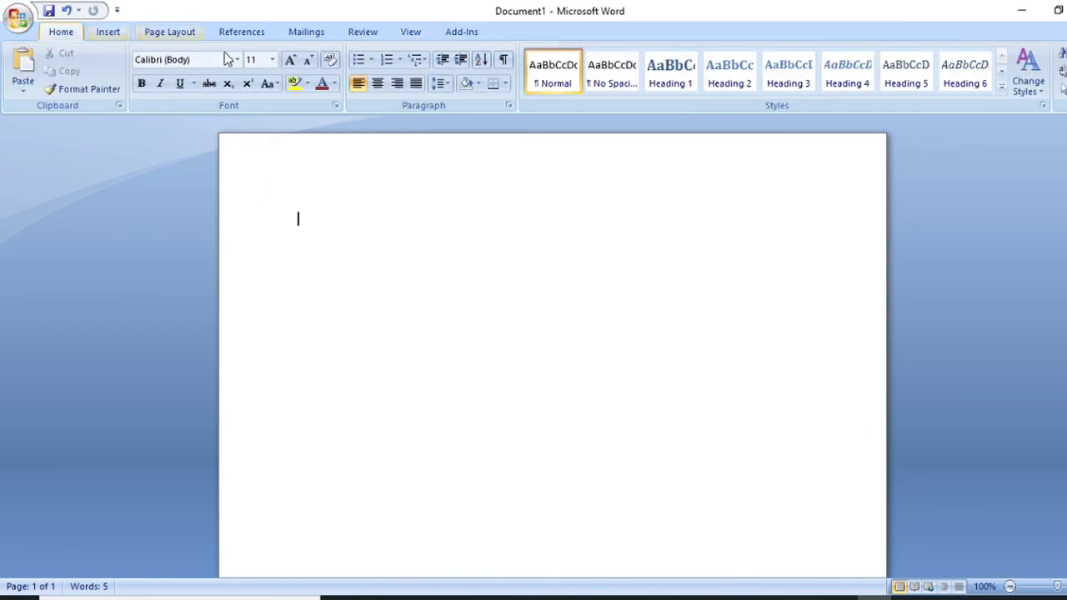
Scroll down to page 6 to show the Microsoft Word slide listing sixteen topics
{"action": "left_click_drag", "start_coordinate": [1062, 125], "coordinate": [1063, 221]}
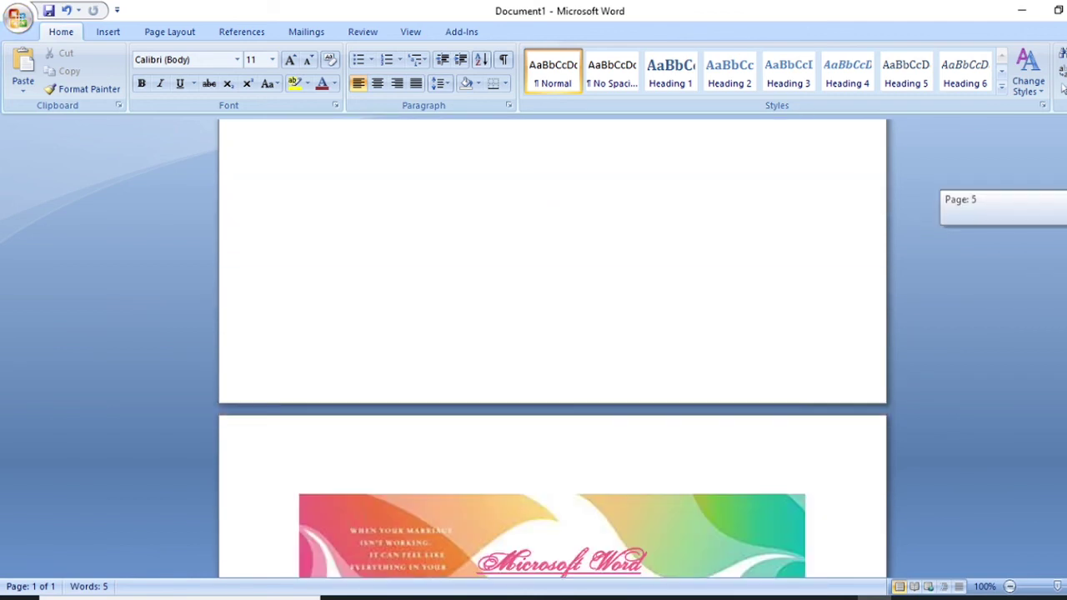
{"action": "left_click_drag", "start_coordinate": [1063, 454], "coordinate": [1062, 459]}
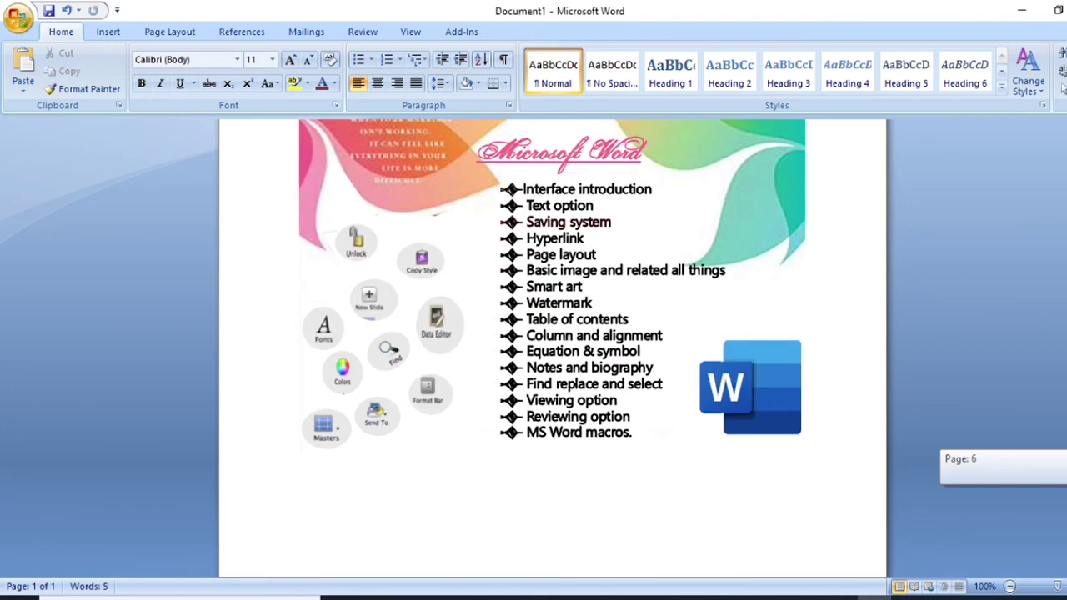